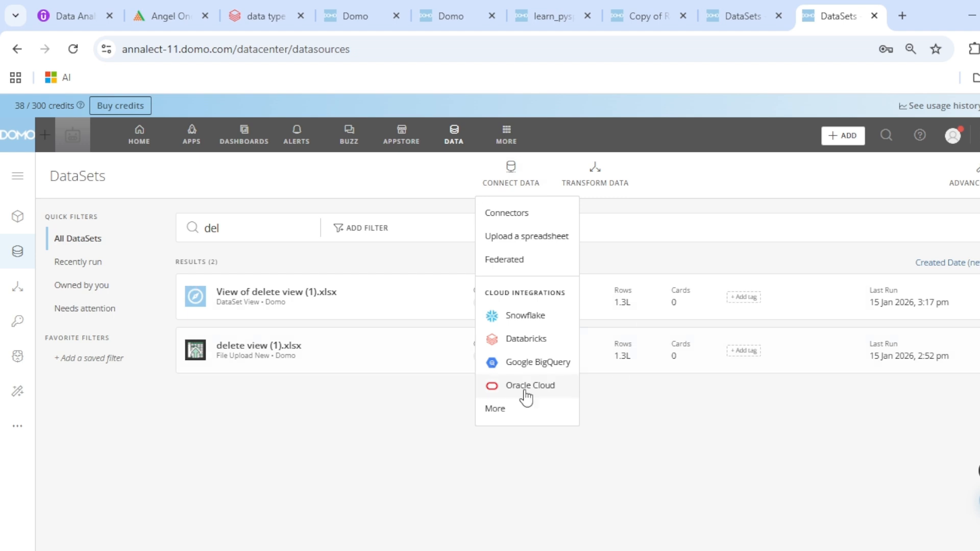
Reopen CONNECT DATA > More to show the cloud warehouses dialog with its native and federated connectors
left_click(505, 410)
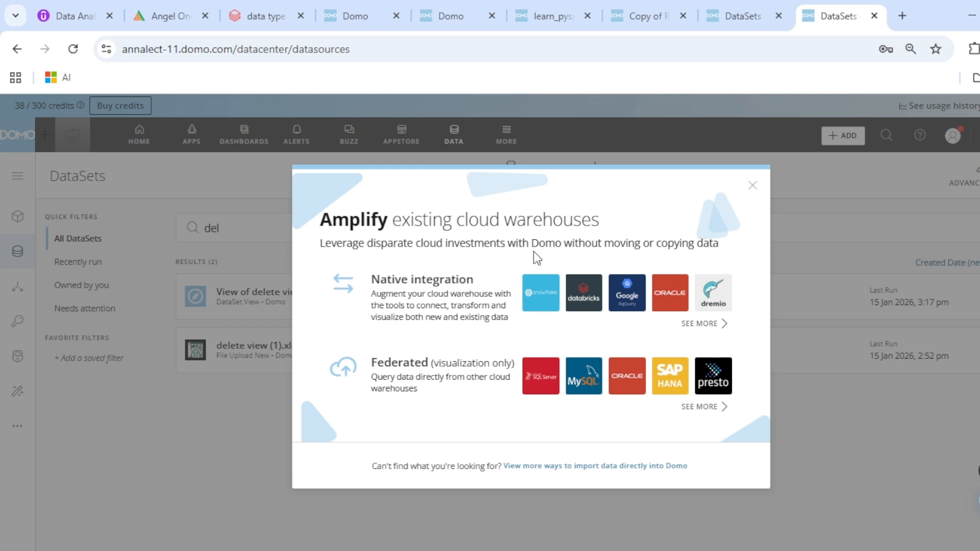
left_click(752, 185)
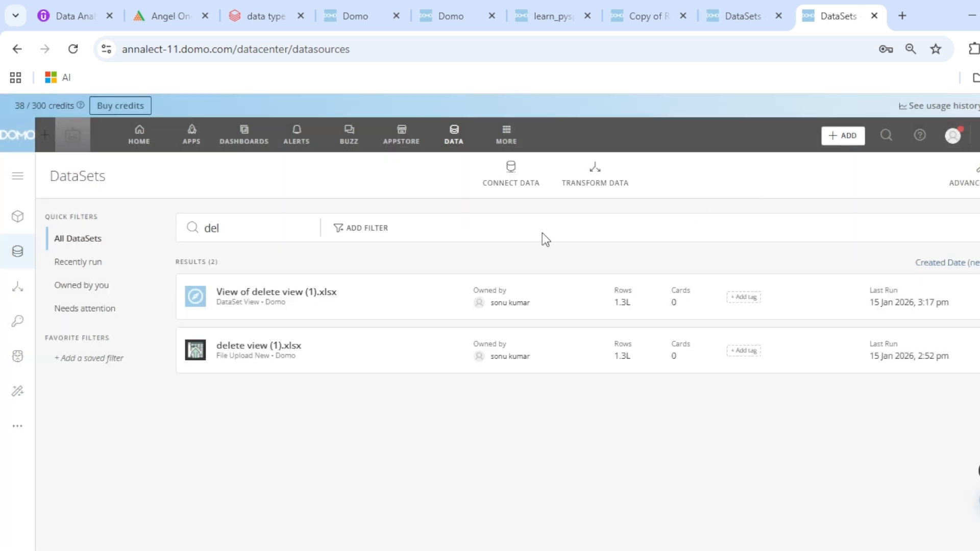
left_click(511, 174)
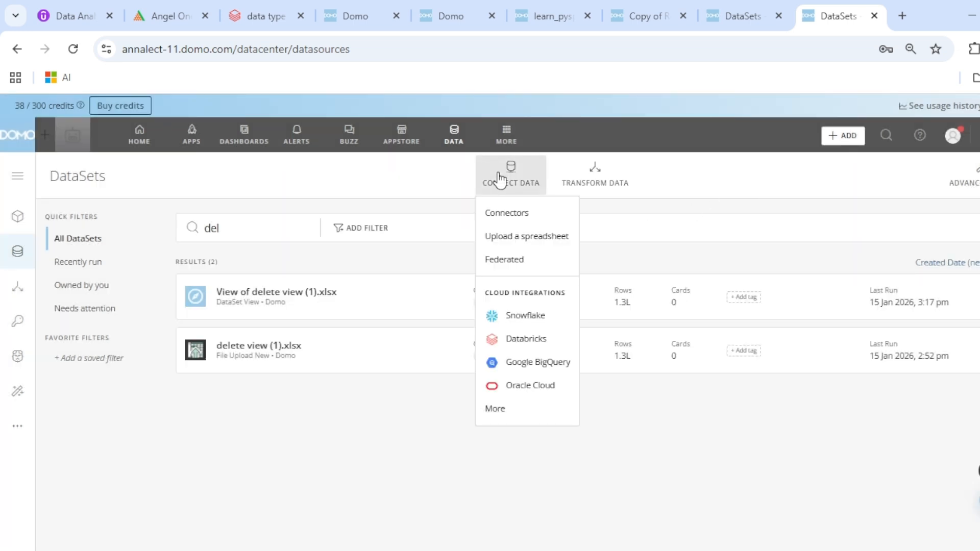
left_click(495, 411)
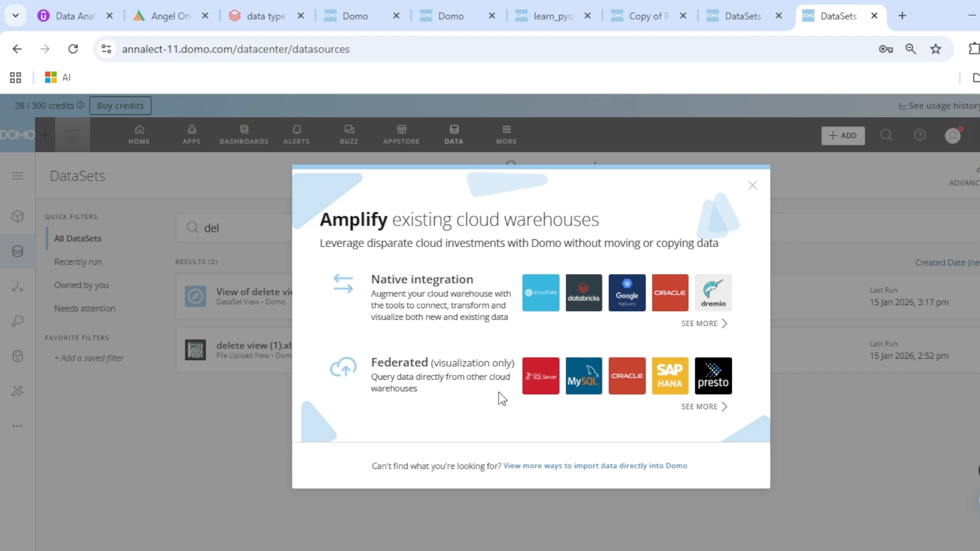
left_click(700, 324)
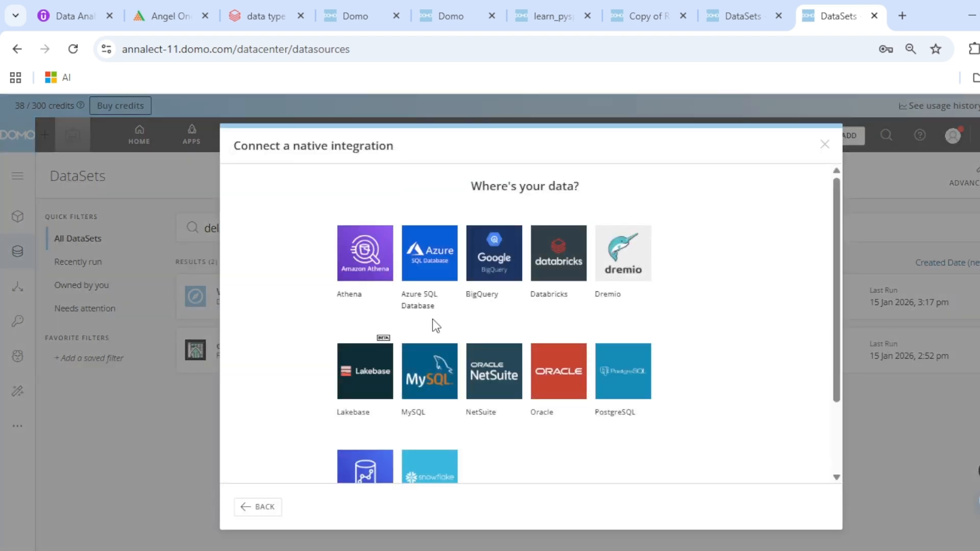
scroll(525, 362, "down", 2)
scroll(585, 398, "up", 2)
scroll(508, 309, "down", 2)
scroll(538, 376, "up", 2)
scroll(255, 316, "down", 2)
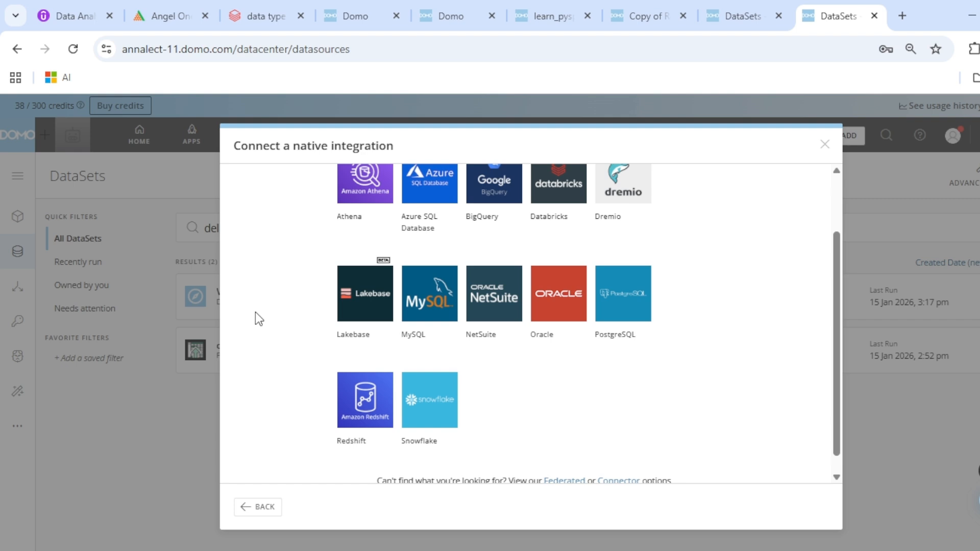
scroll(256, 312, "up", 2)
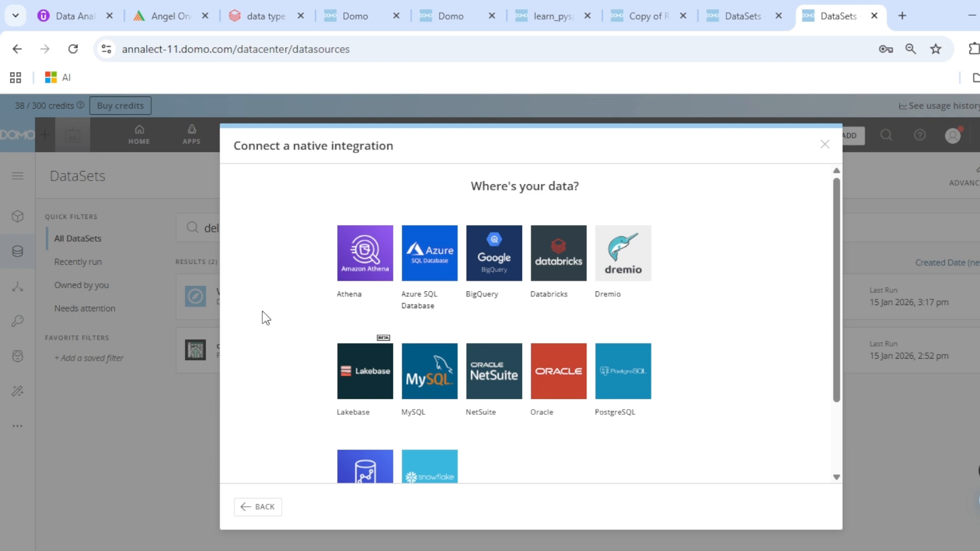
scroll(295, 301, "down", 2)
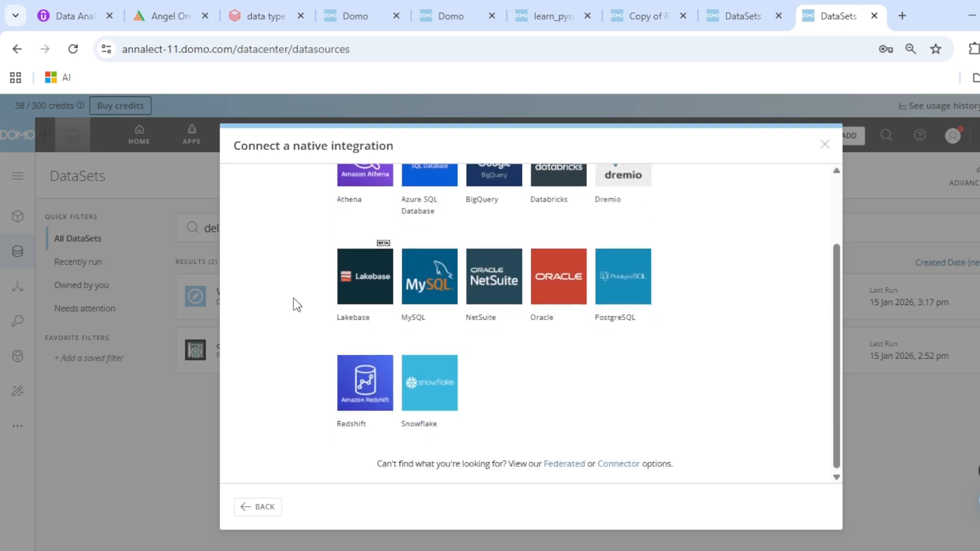
left_click(273, 507)
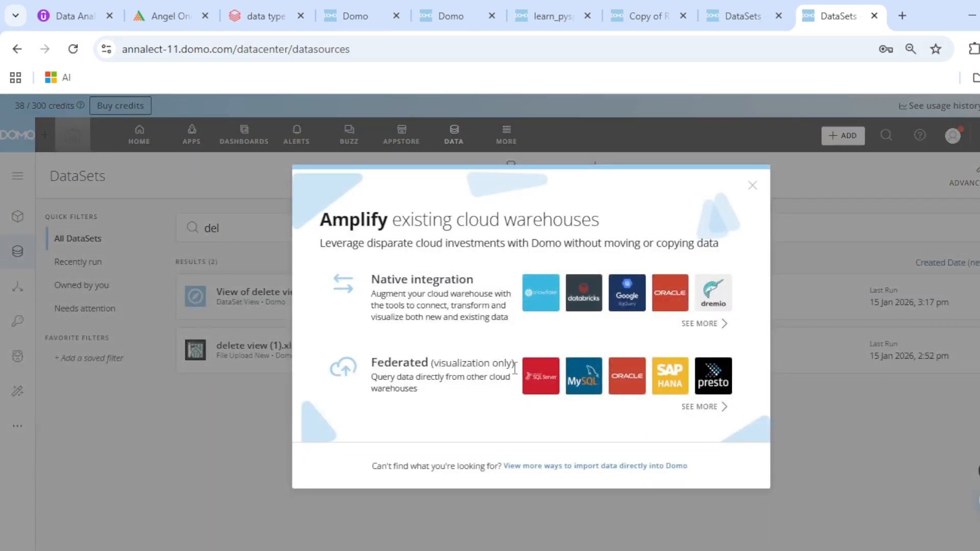
Show all federated data sources, from Amazon Athena to Presto, and scroll through them
left_click(701, 408)
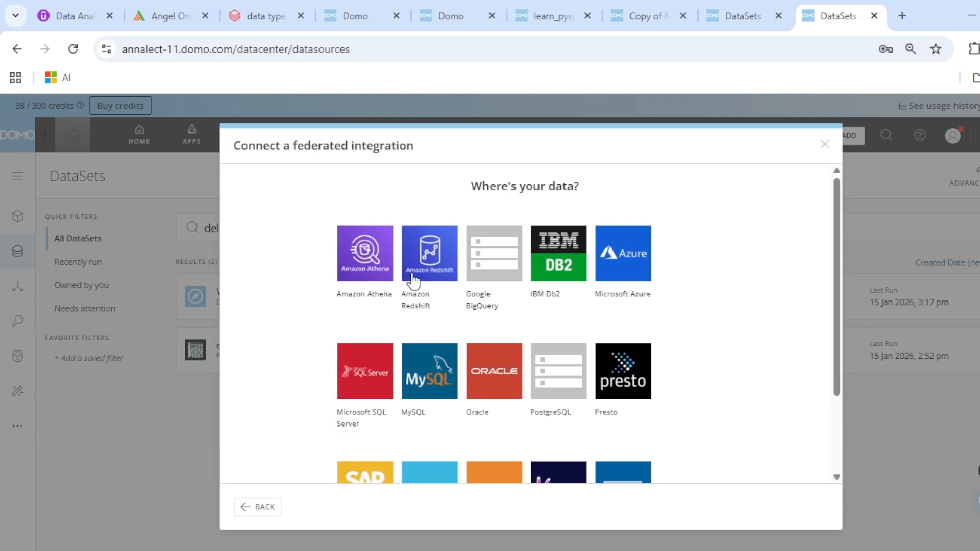
scroll(282, 357, "down", 2)
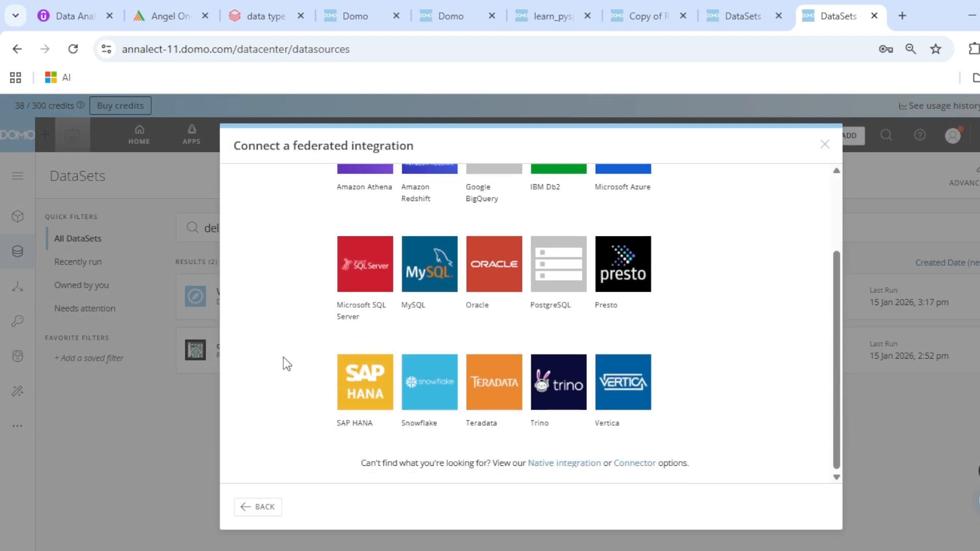
scroll(283, 357, "up", 2)
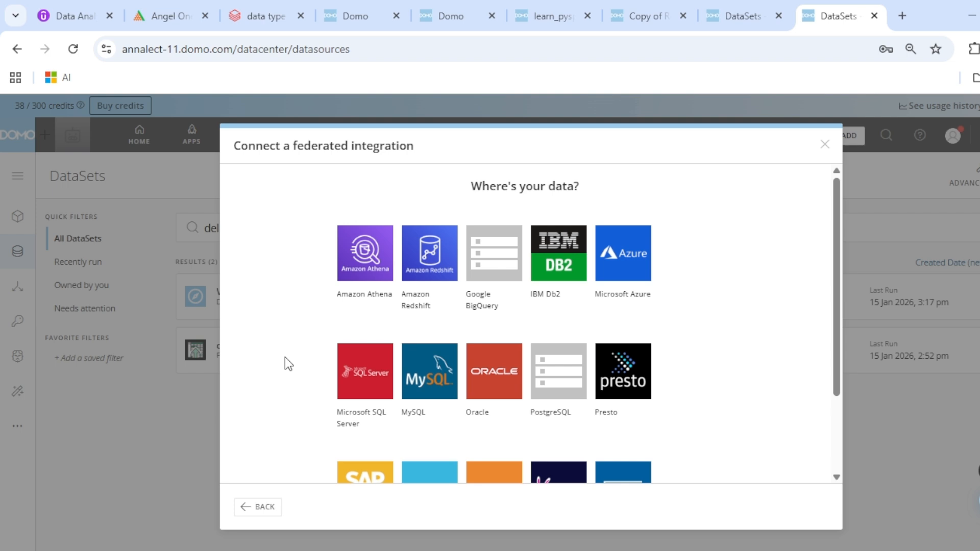
Go back to the overview and scroll through the full native integration source list
left_click(270, 507)
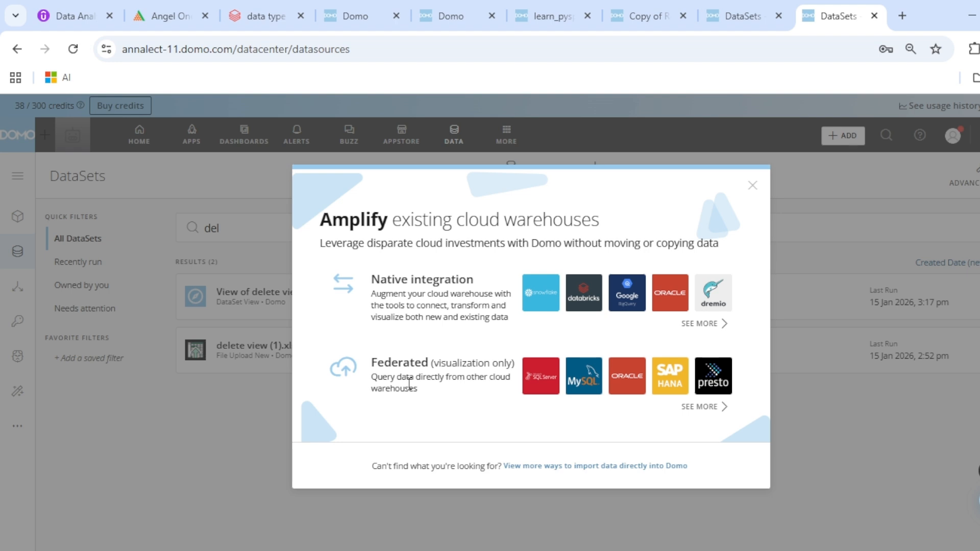
left_click(711, 324)
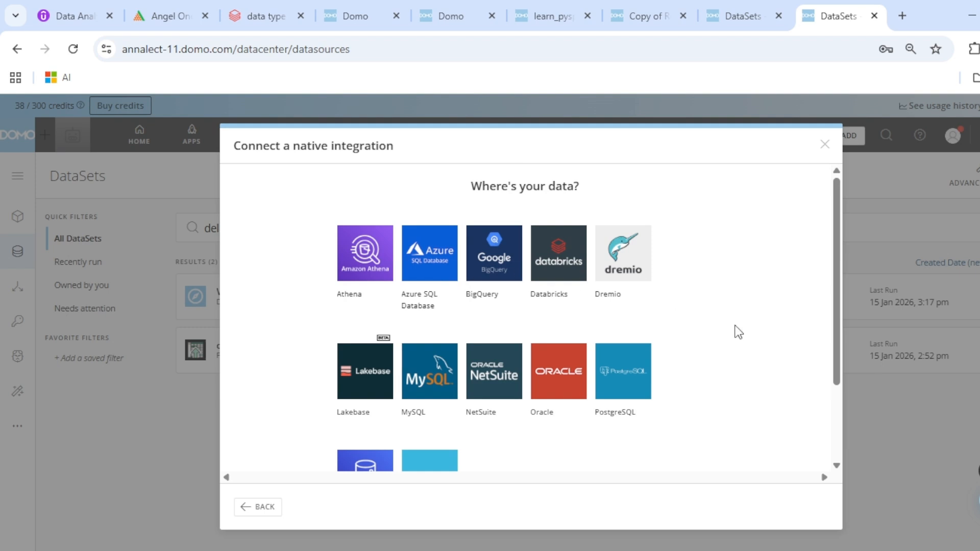
scroll(690, 394, "down", 2)
scroll(689, 396, "up", 2)
Review the full federated source list again, then close the integration dialog
left_click(258, 507)
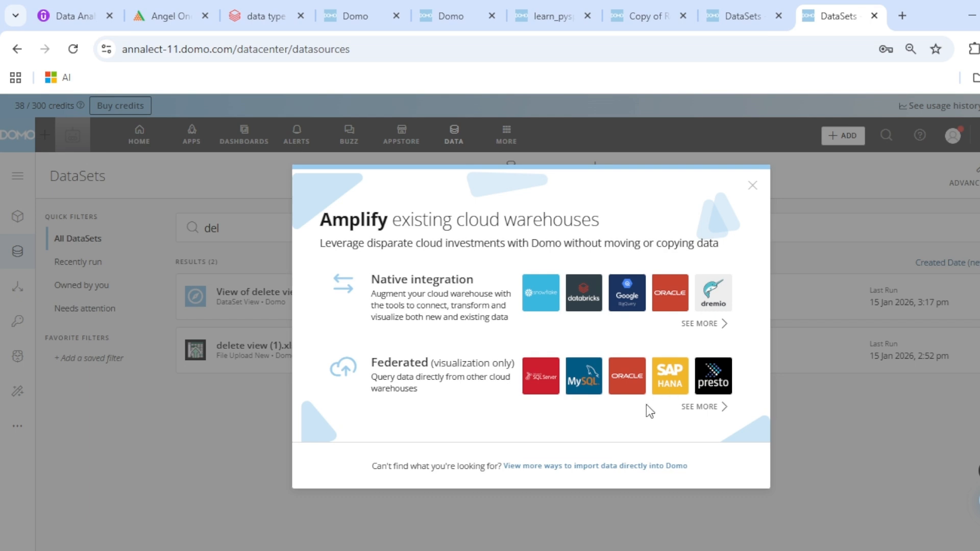
left_click(695, 409)
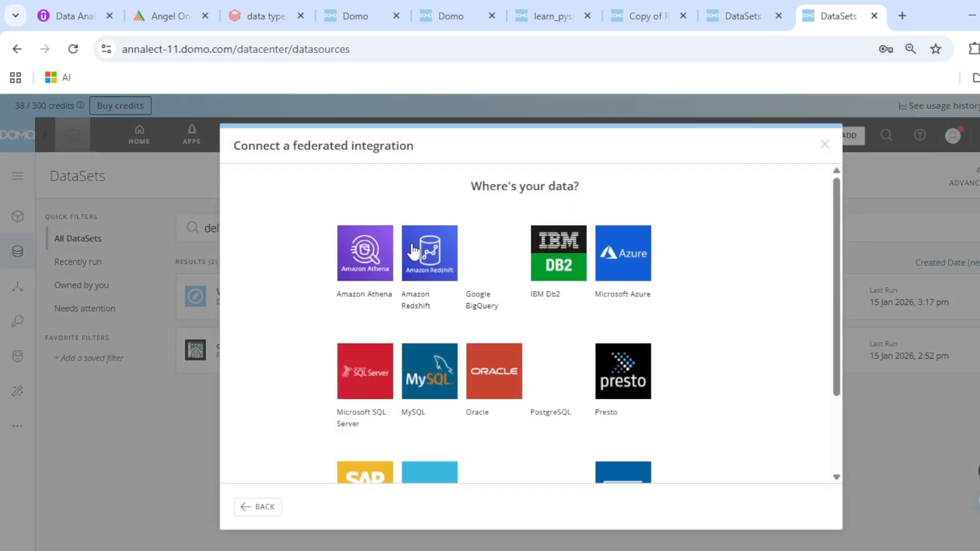
scroll(379, 286, "down", 3)
scroll(444, 291, "up", 3)
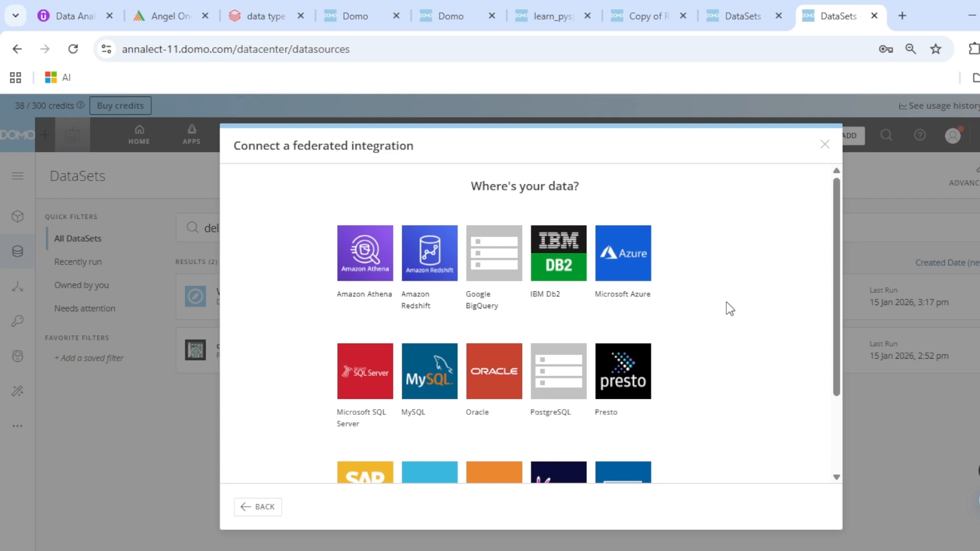
left_click(826, 144)
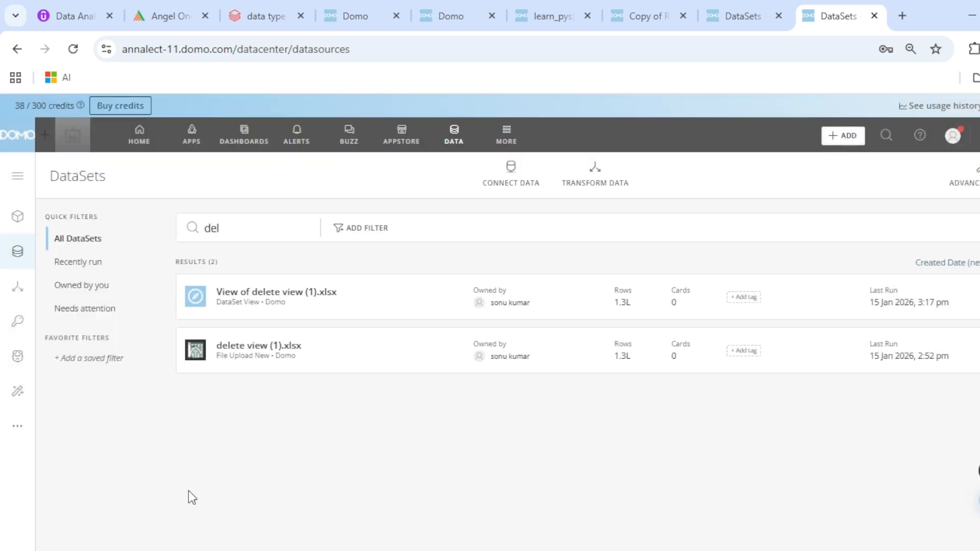
Reach the Connect a native integration list, sources Athena to PostgreSQL, via CONNECT DATA > More
left_click(505, 172)
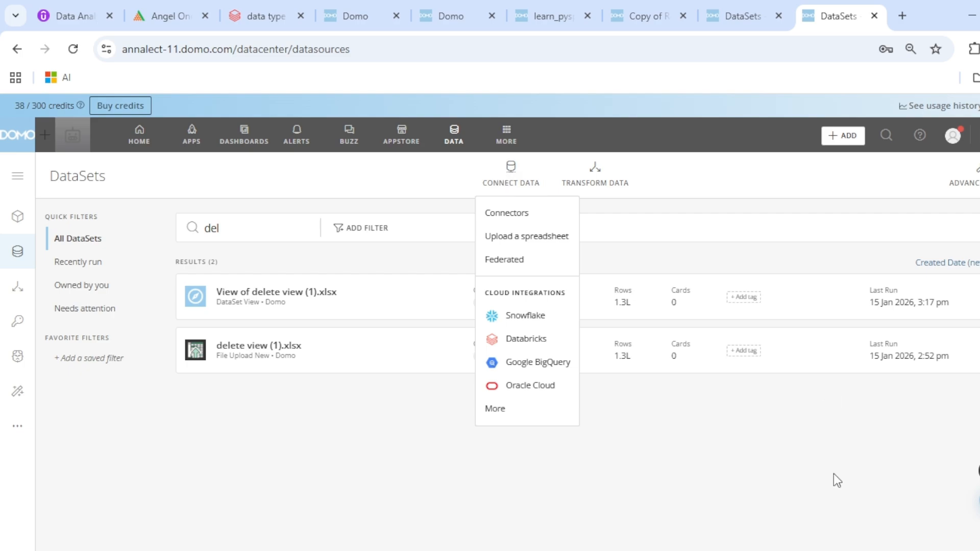
left_click(740, 550)
left_click(936, 401)
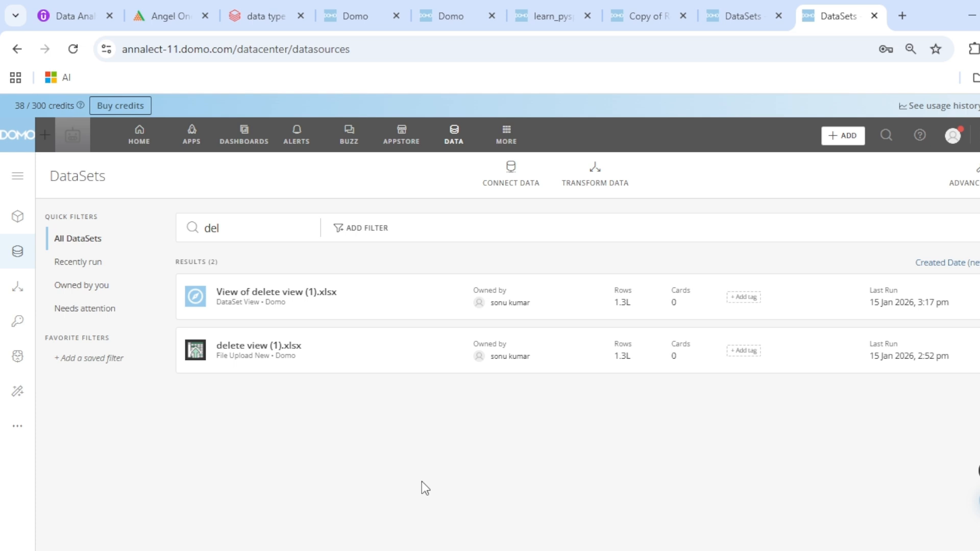
left_click(526, 168)
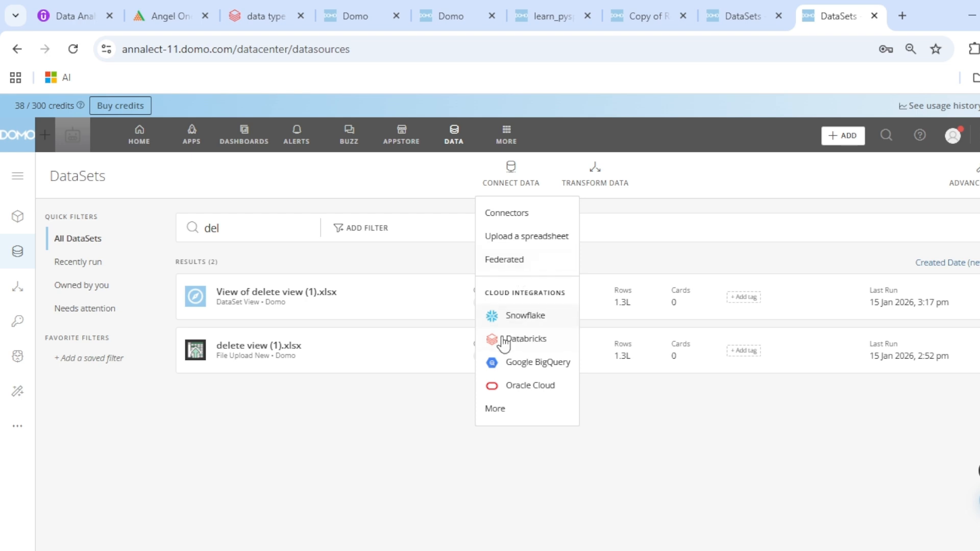
left_click(513, 410)
left_click(702, 324)
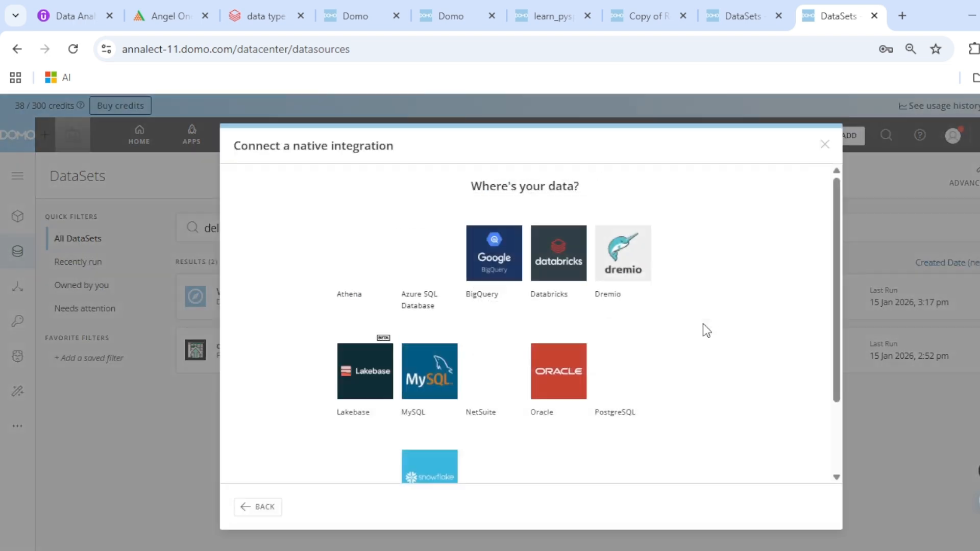
left_click(245, 508)
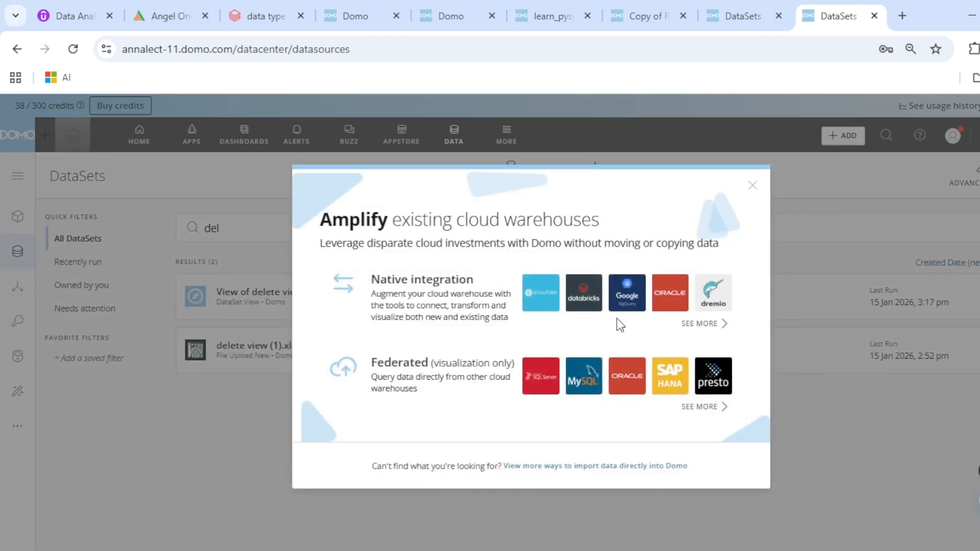
left_click(695, 324)
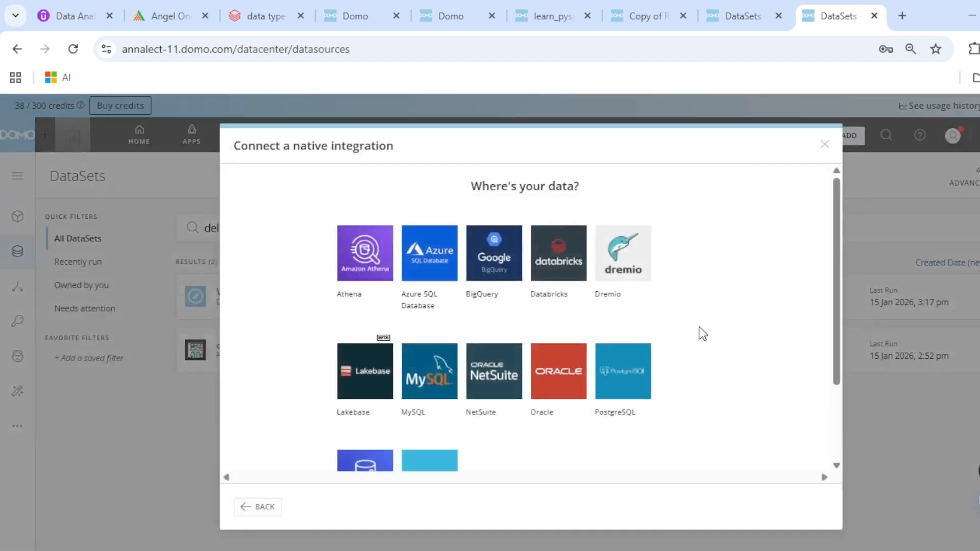
Start a new Databricks connection named cloud_integration_test and view its service account choices
left_click(555, 266)
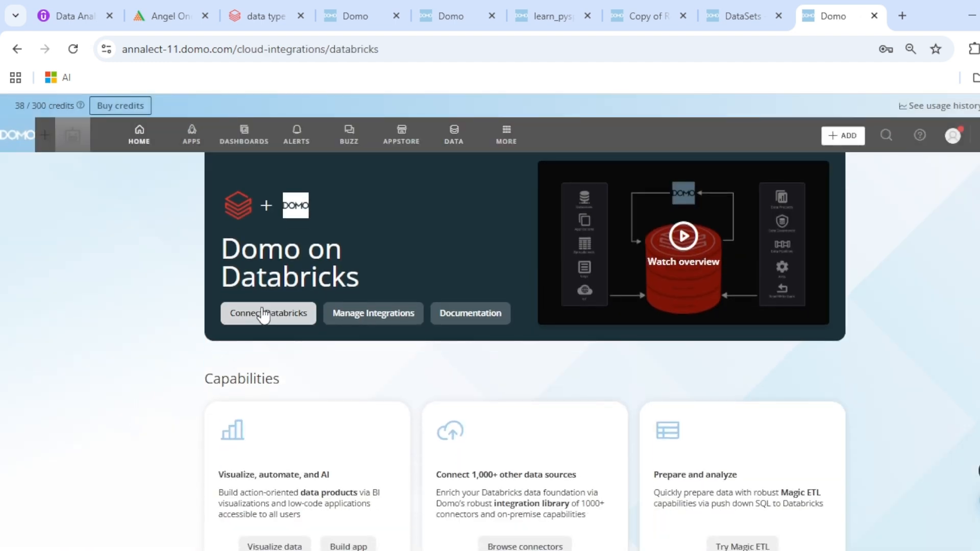
left_click(262, 309)
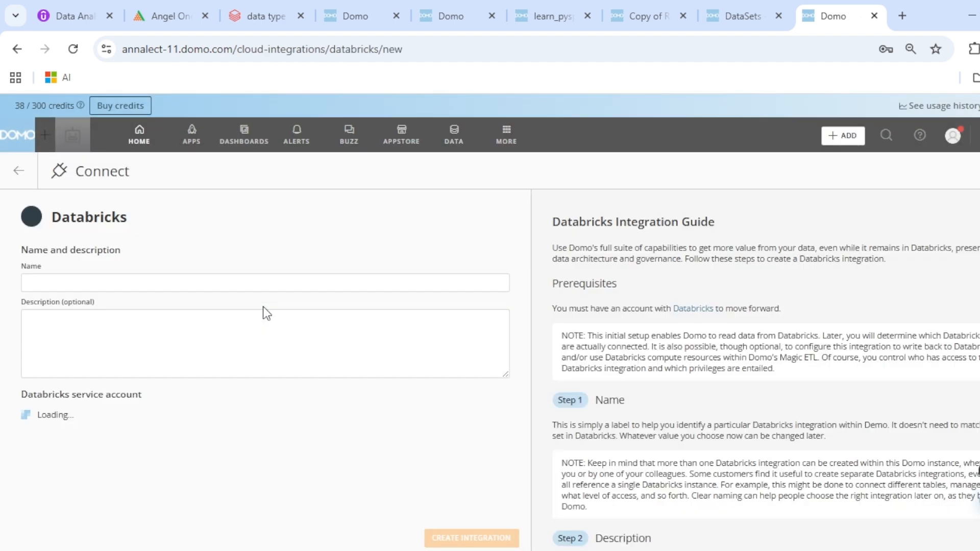
left_click(65, 281)
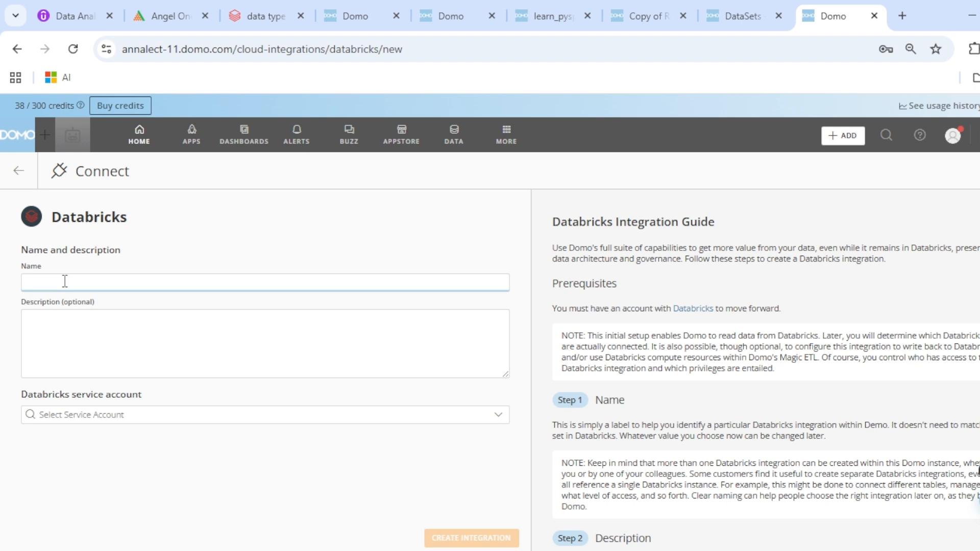
type("cloud_integration_test")
left_click(120, 415)
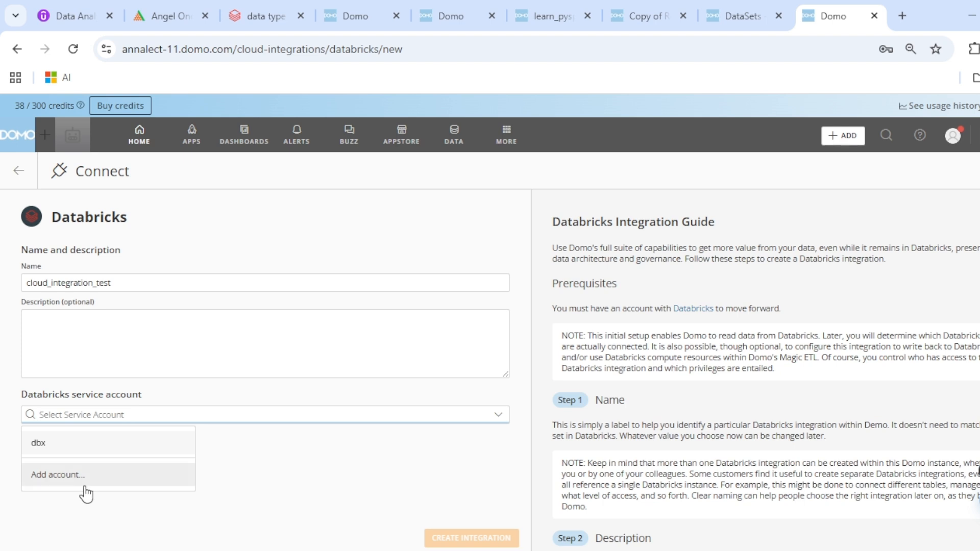
Add a new Databricks service account named cloud_integration_test with port 443
left_click(61, 475)
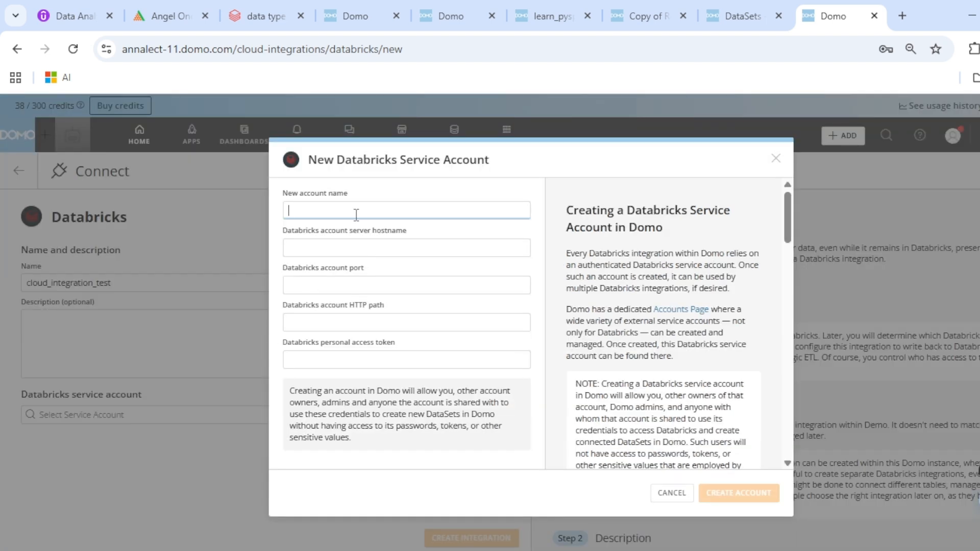
type("cloud_integration_test")
left_click(332, 247)
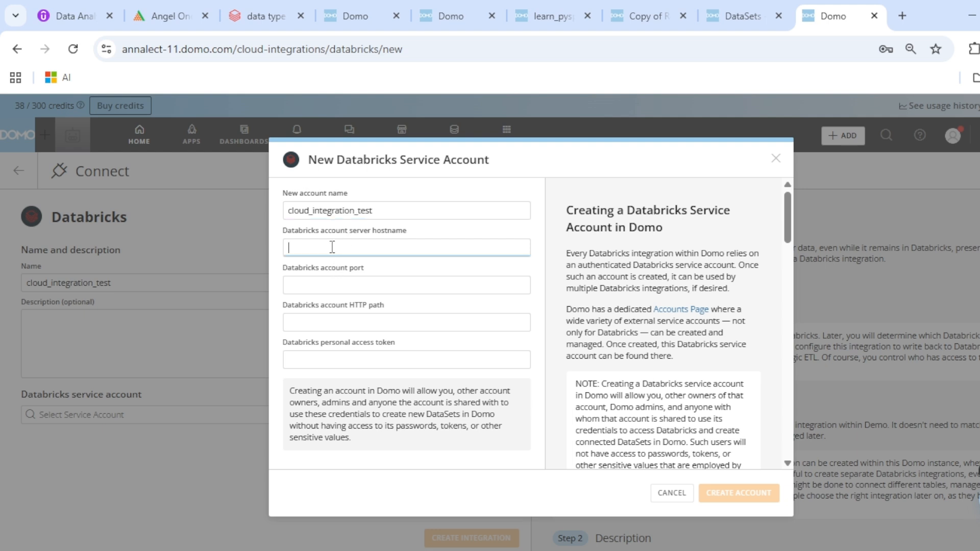
left_click(333, 282)
type("443")
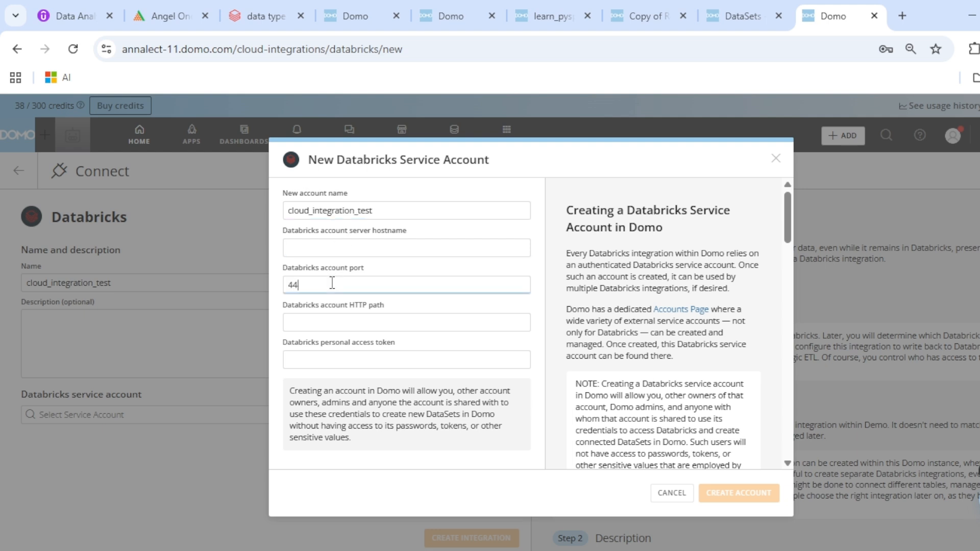
left_click(327, 321)
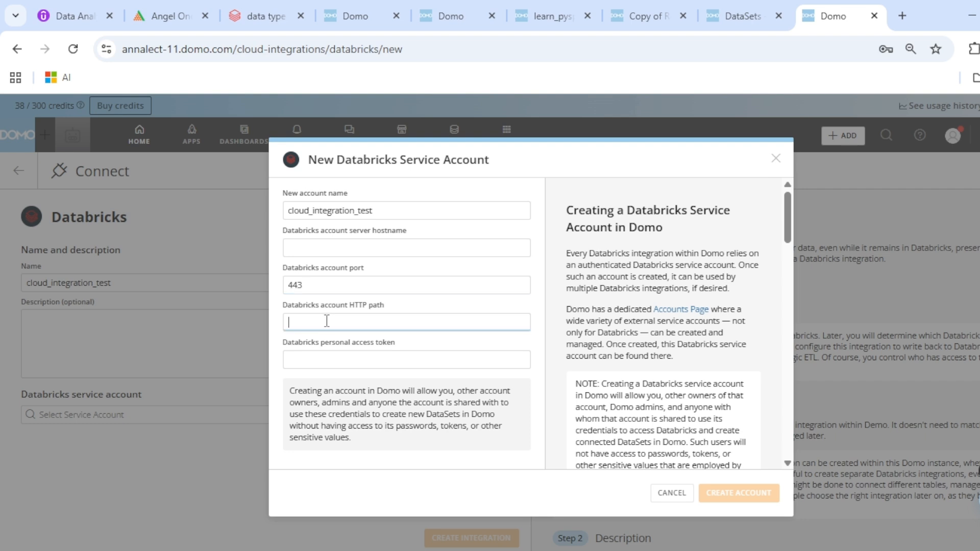
left_click(320, 356)
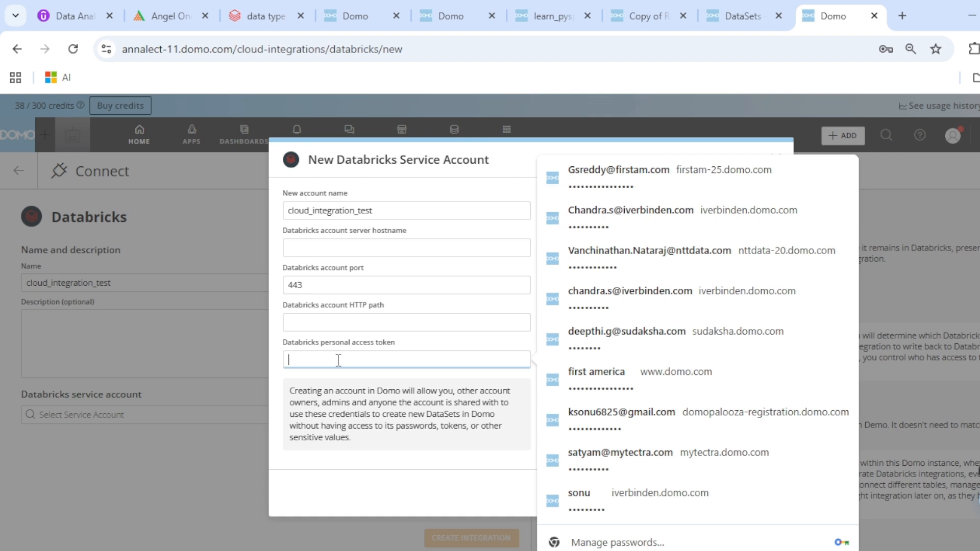
left_click(253, 15)
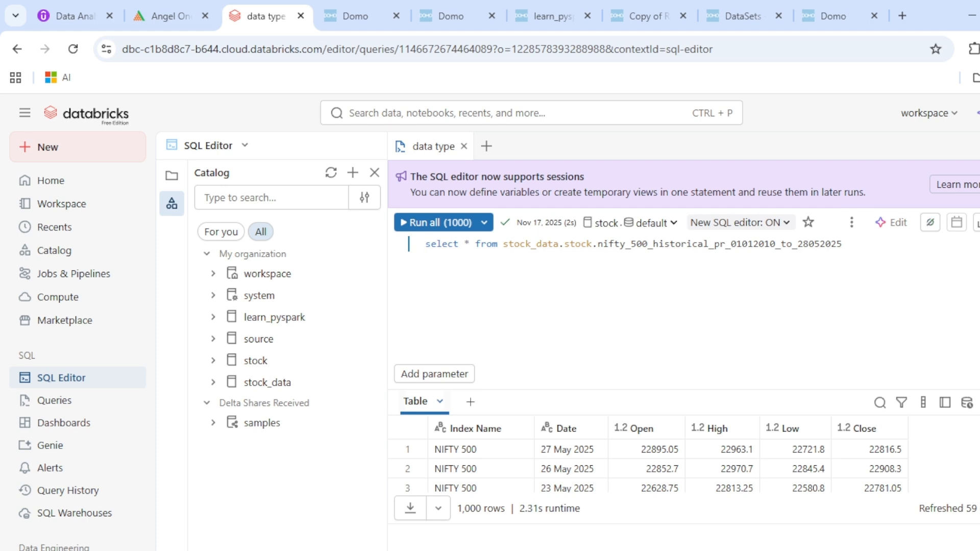
Review the Databricks personal access tokens under Settings > Developer without generating a new one
left_click(979, 113)
left_click(909, 182)
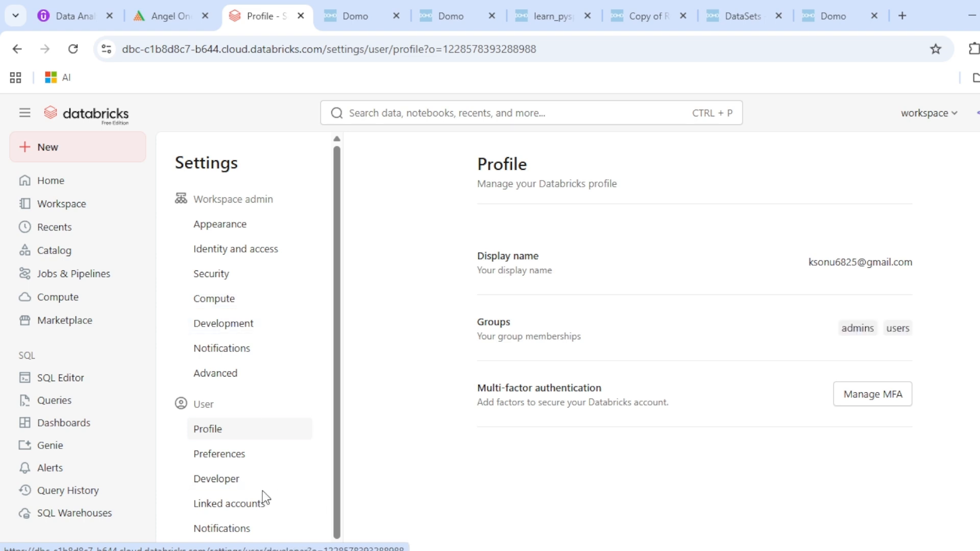
left_click(216, 482)
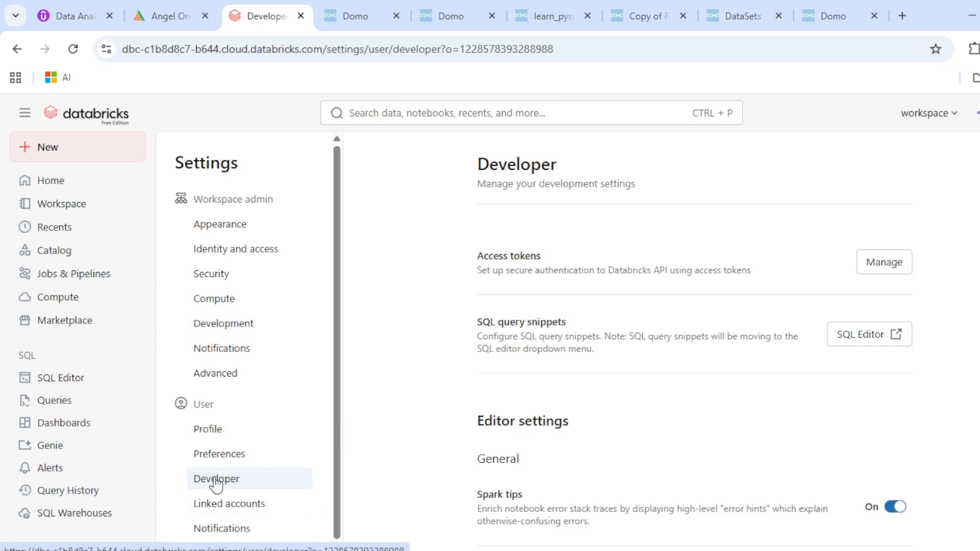
left_click(876, 269)
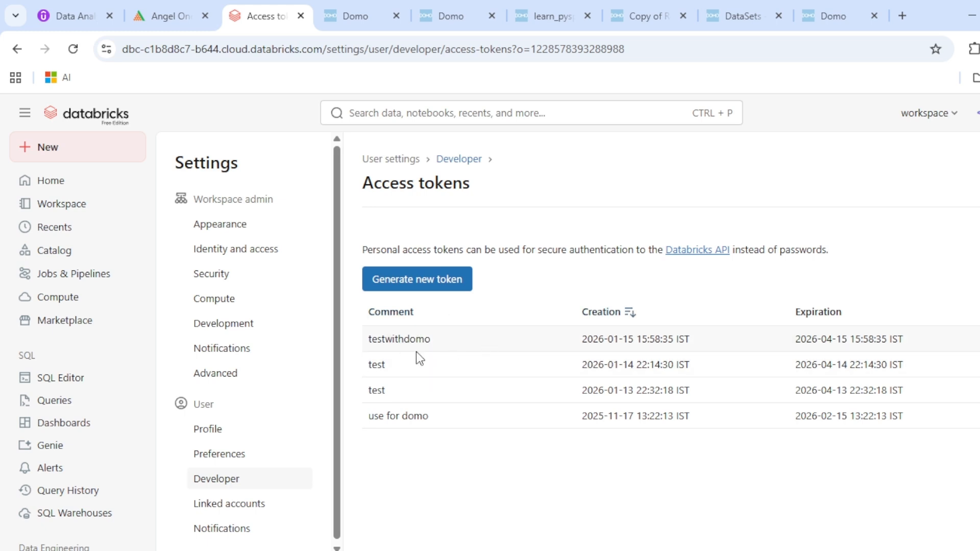
left_click(443, 285)
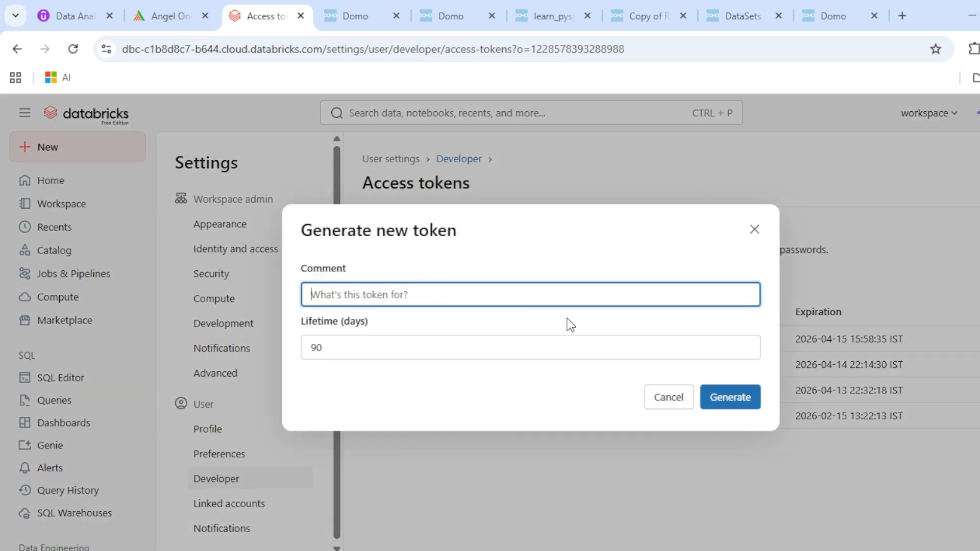
left_click(756, 232)
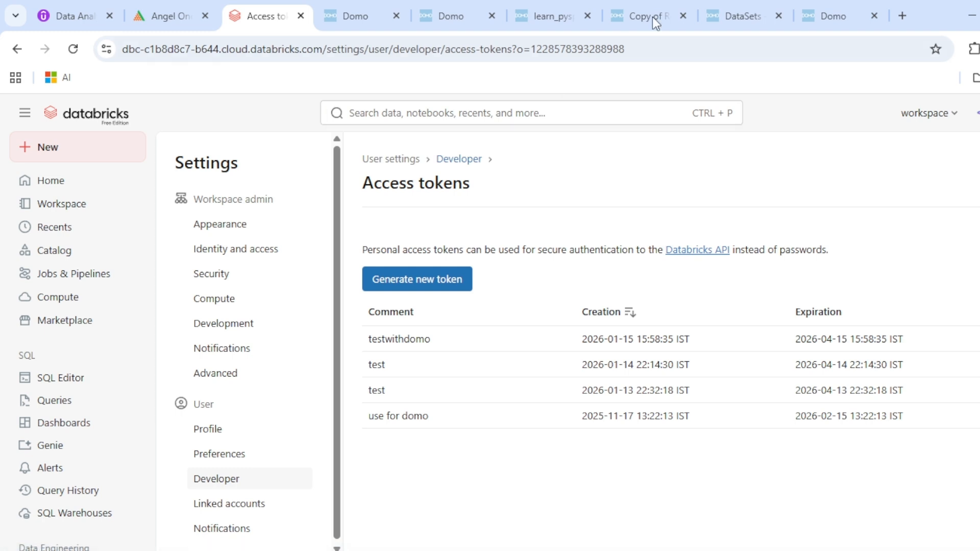
left_click(860, 16)
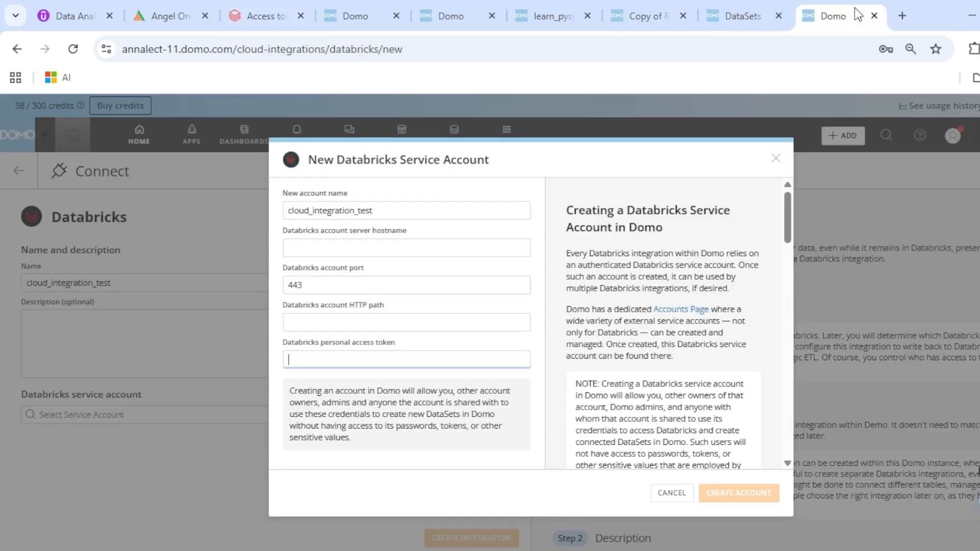
Paste the personal access token saved in Sticky Notes into the service account form
left_click(341, 323)
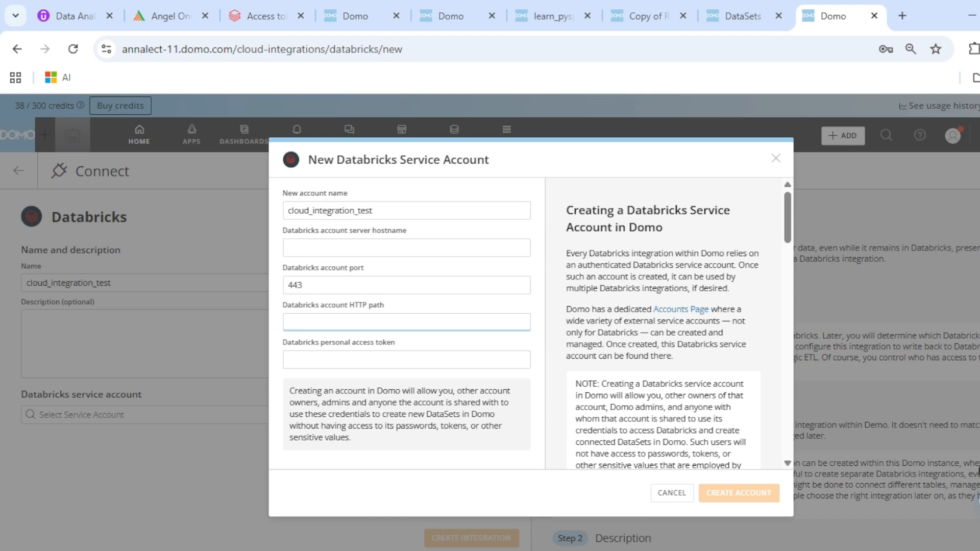
left_click(707, 550)
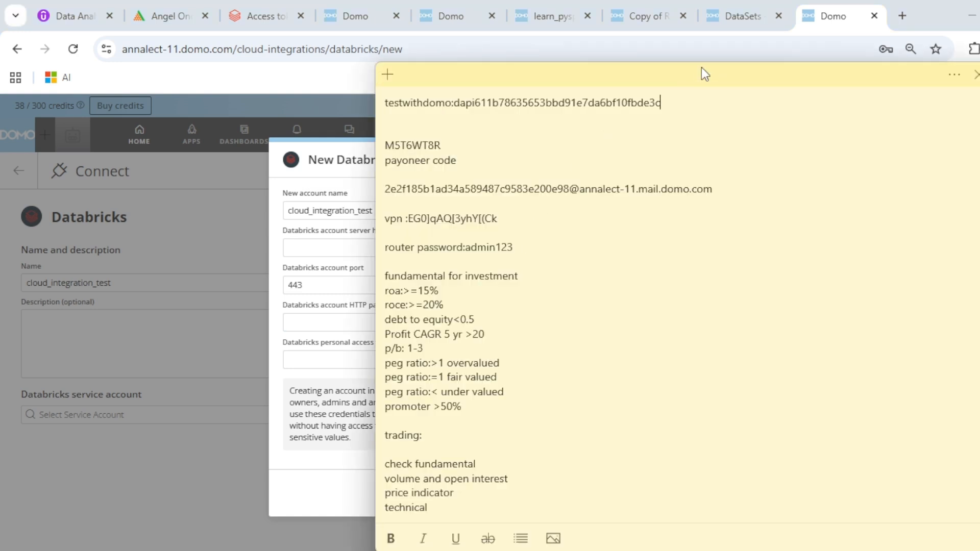
left_click_drag(661, 104, 455, 103)
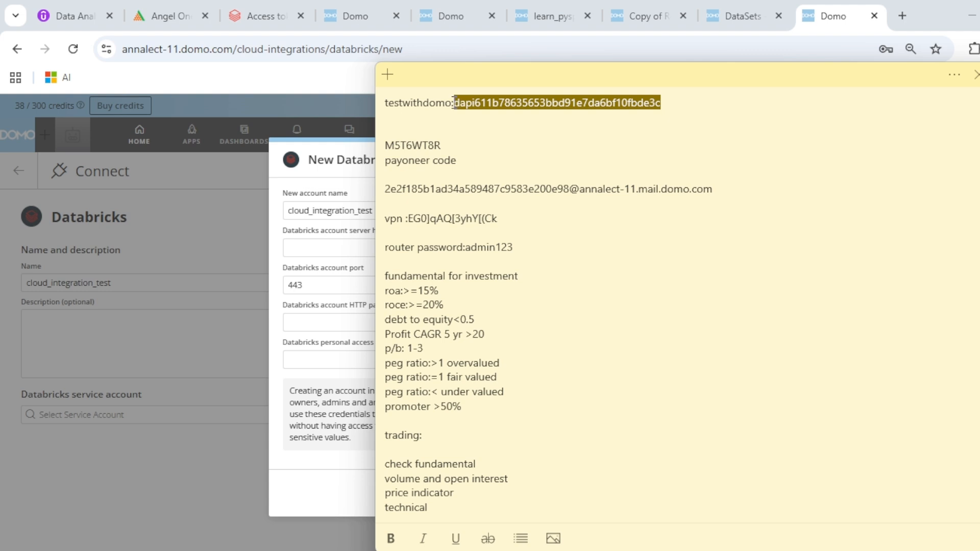
left_click(296, 361)
key("ctrl+v")
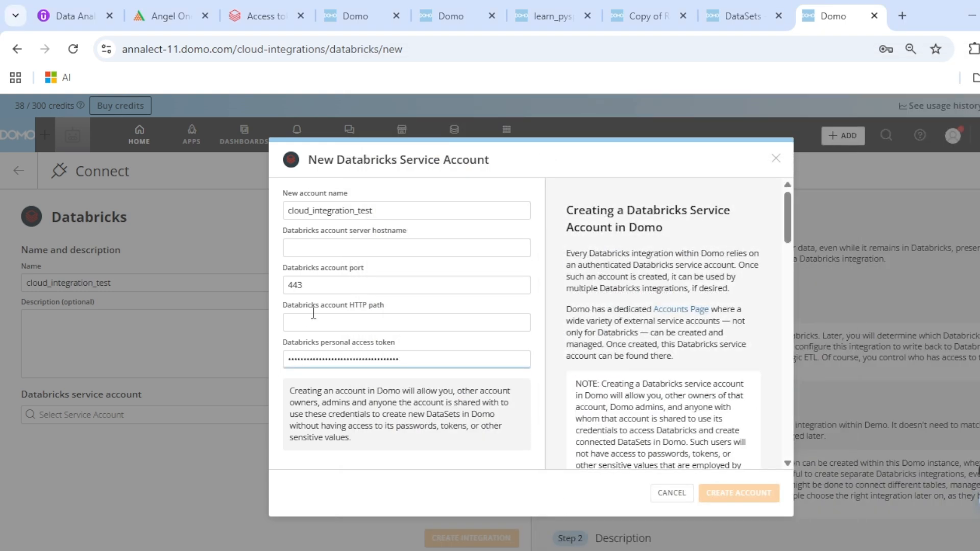
left_click(317, 318)
Open the Databricks Compute page listing the Serverless Starter Warehouse
left_click(345, 2)
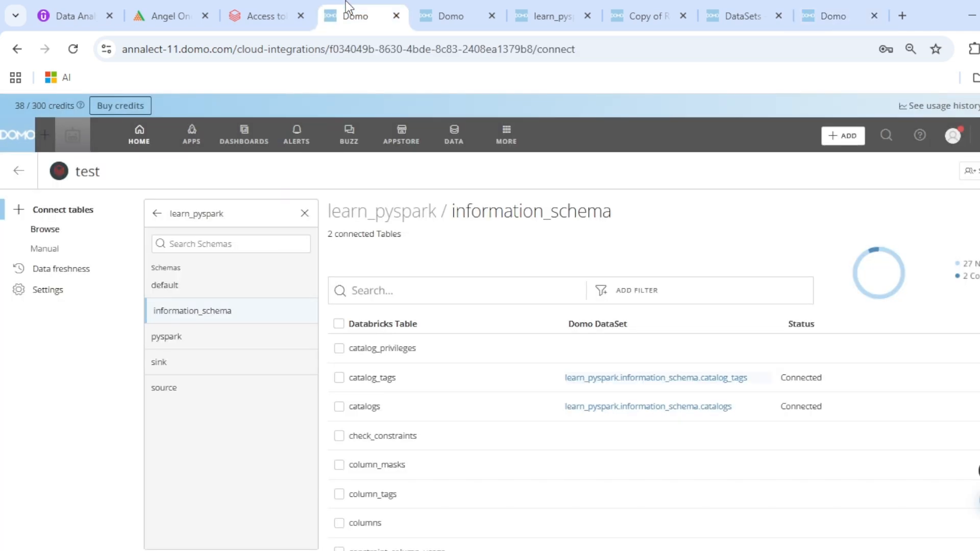
left_click(262, 2)
left_click(55, 299)
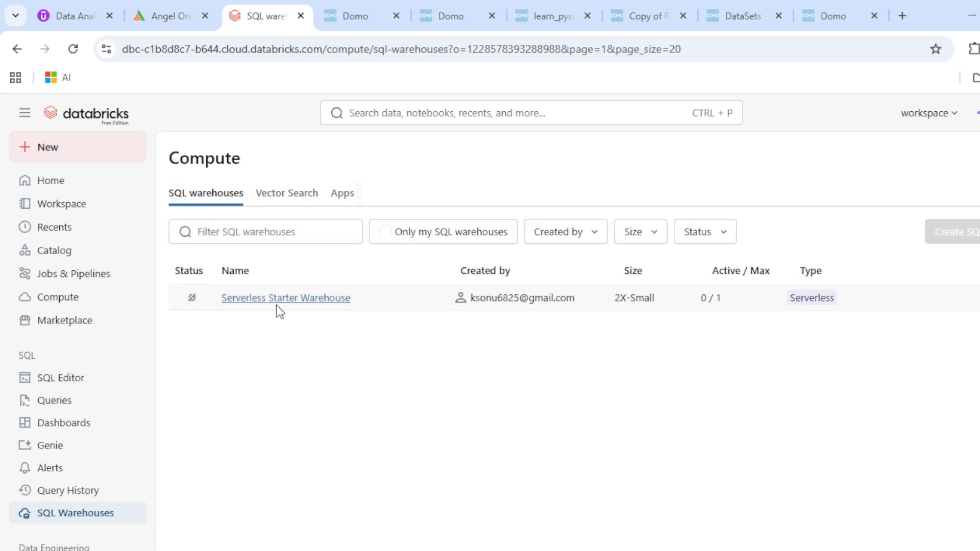
left_click(295, 301)
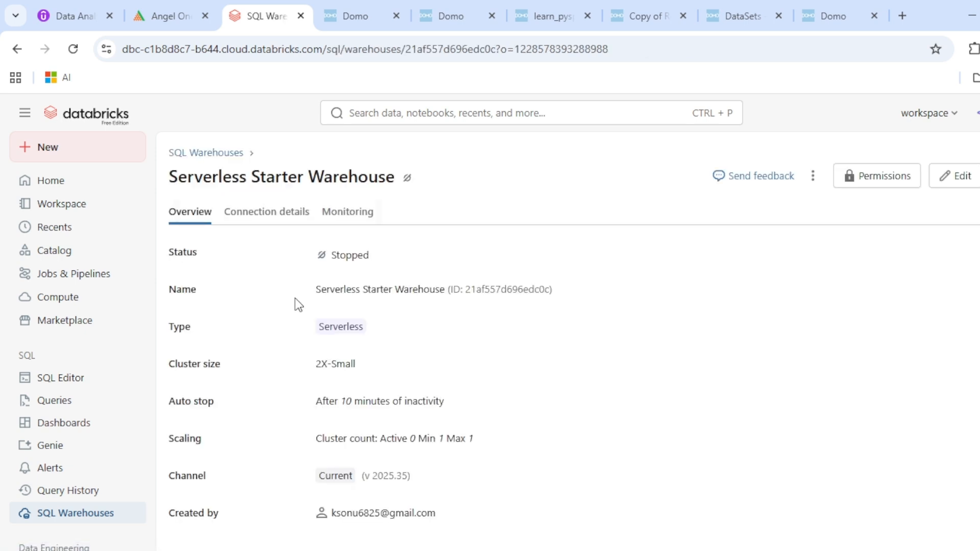
left_click(240, 214)
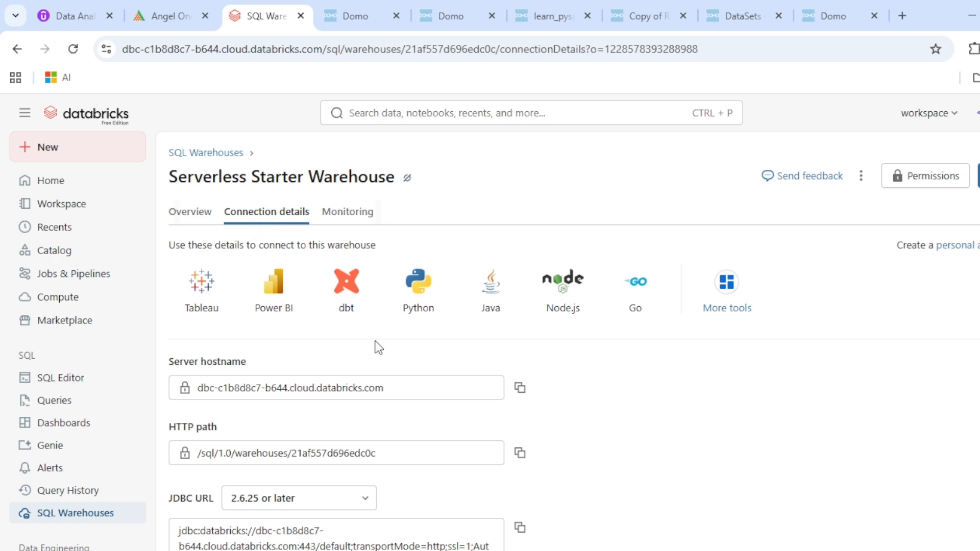
left_click(523, 394)
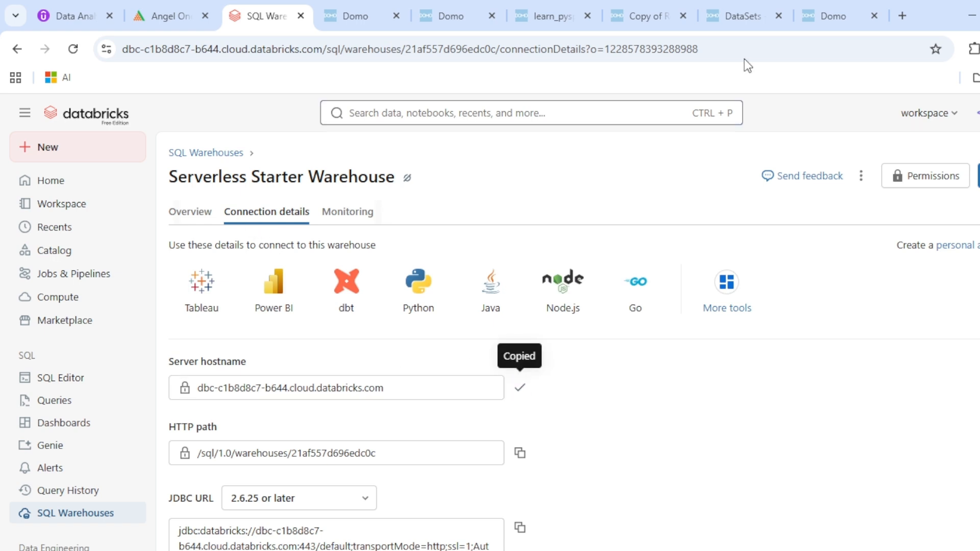
left_click(814, 10)
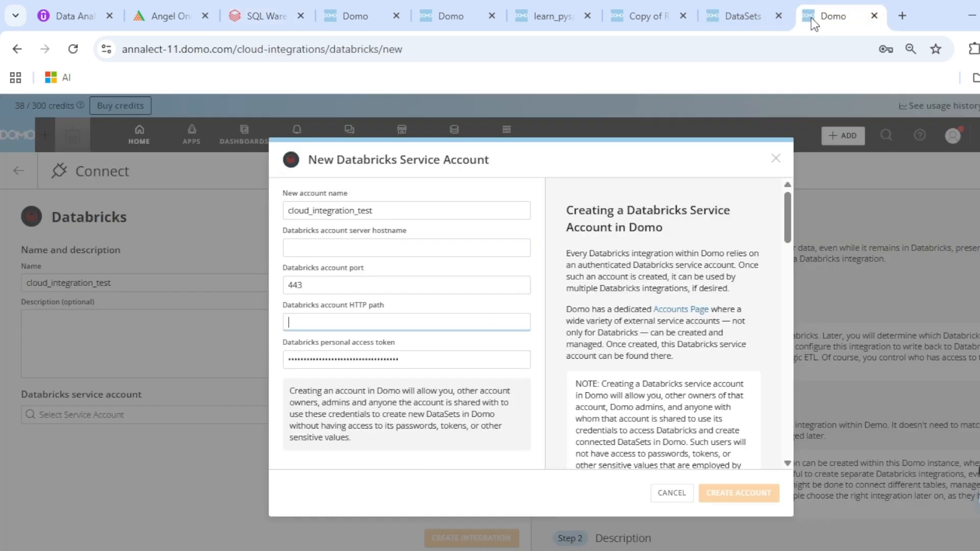
left_click(306, 251)
key("ctrl+v")
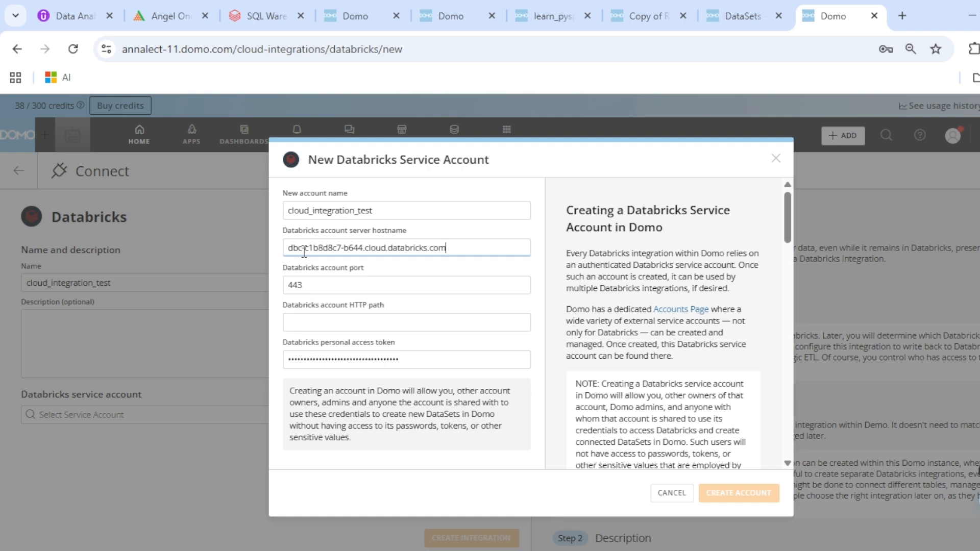
Copy the Serverless Starter Warehouse's HTTP path from its connection details
left_click(254, 11)
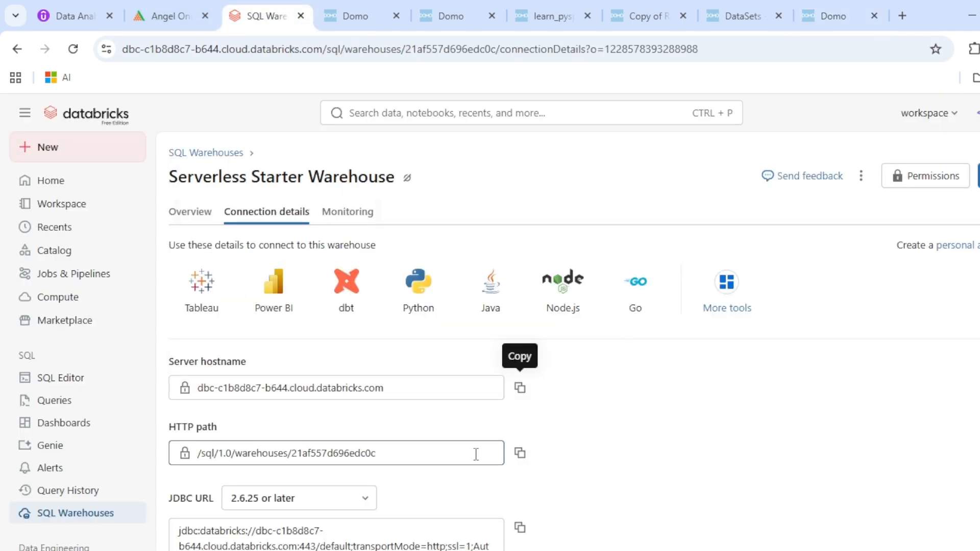
left_click(520, 453)
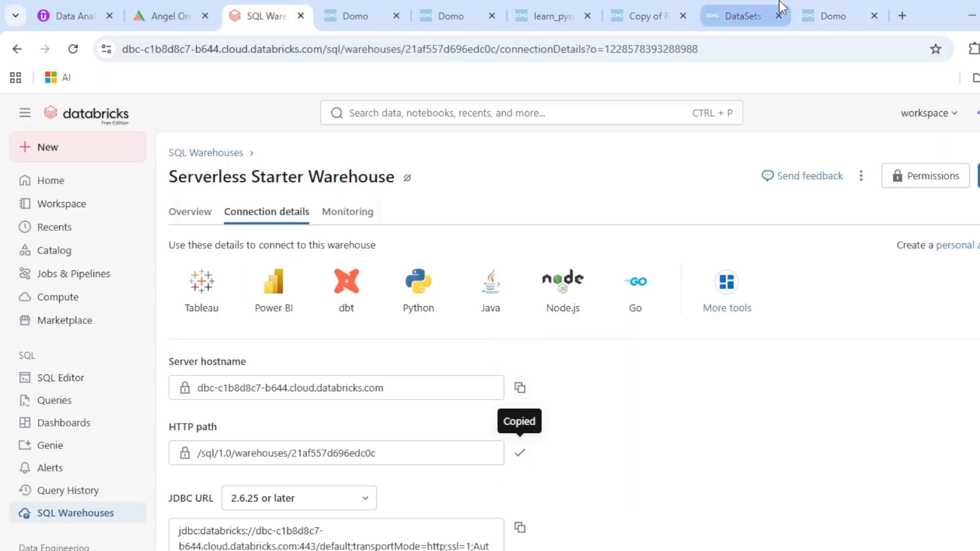
left_click(832, 15)
Paste the warehouse HTTP path and create the cloud_integration_test service account
left_click(312, 322)
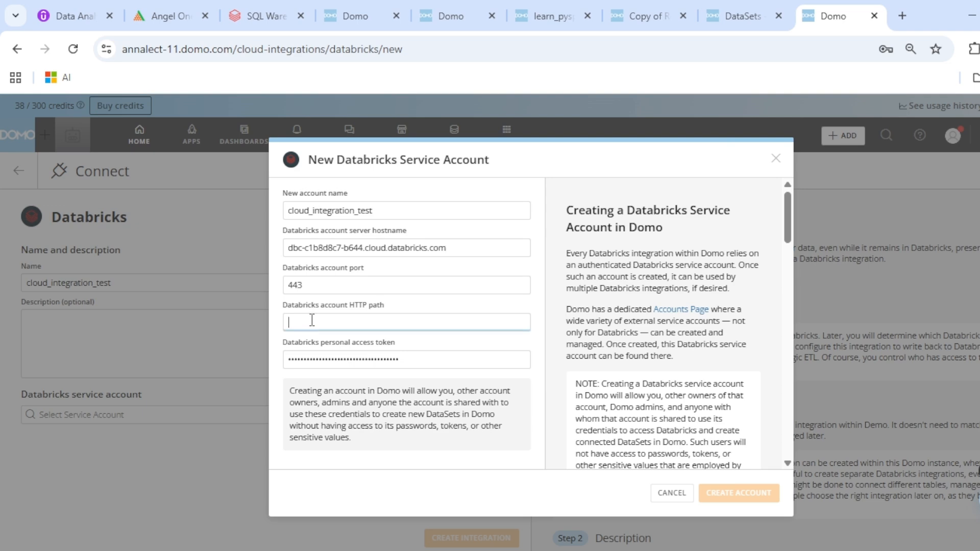
key("ctrl+v")
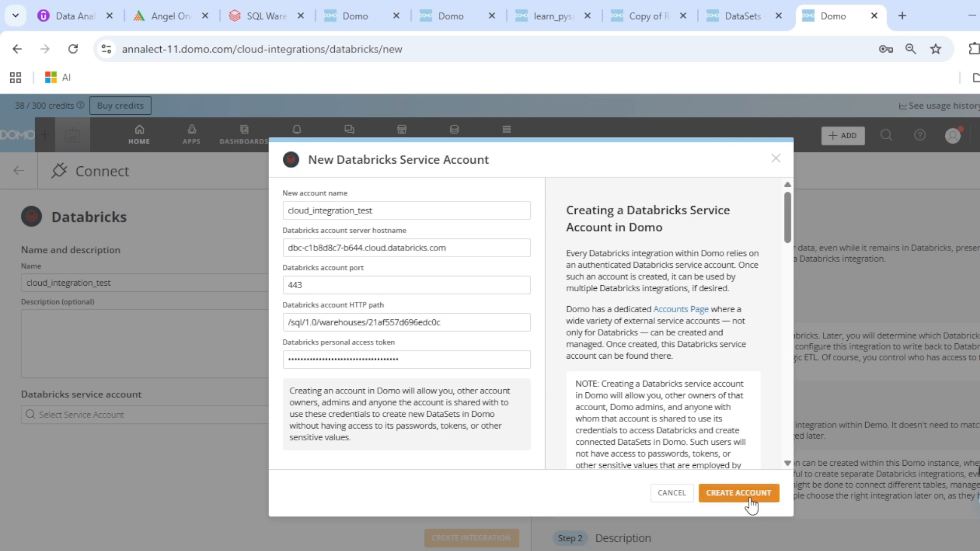
left_click(746, 501)
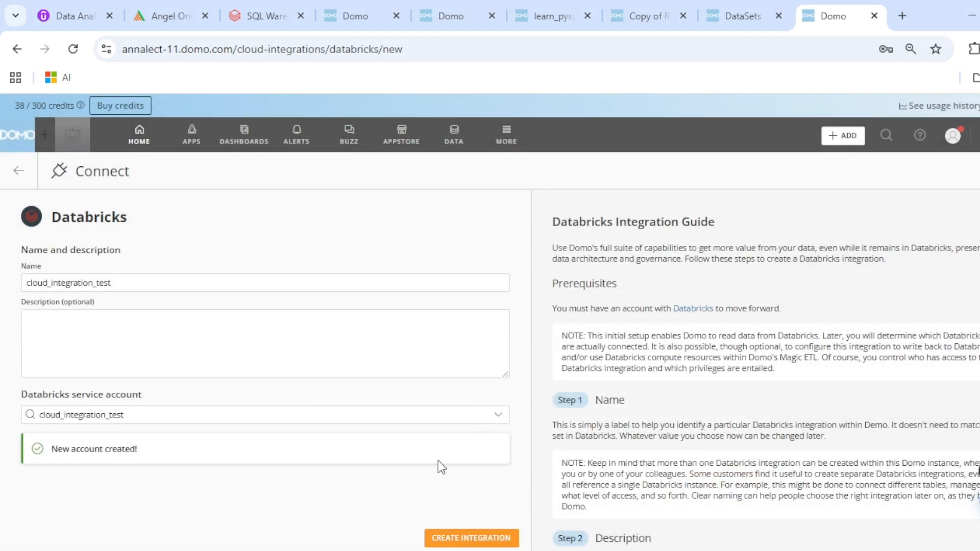
Create the Databricks integration and go to its Connect Tables page listing learn_pyspark to workspace
left_click(445, 537)
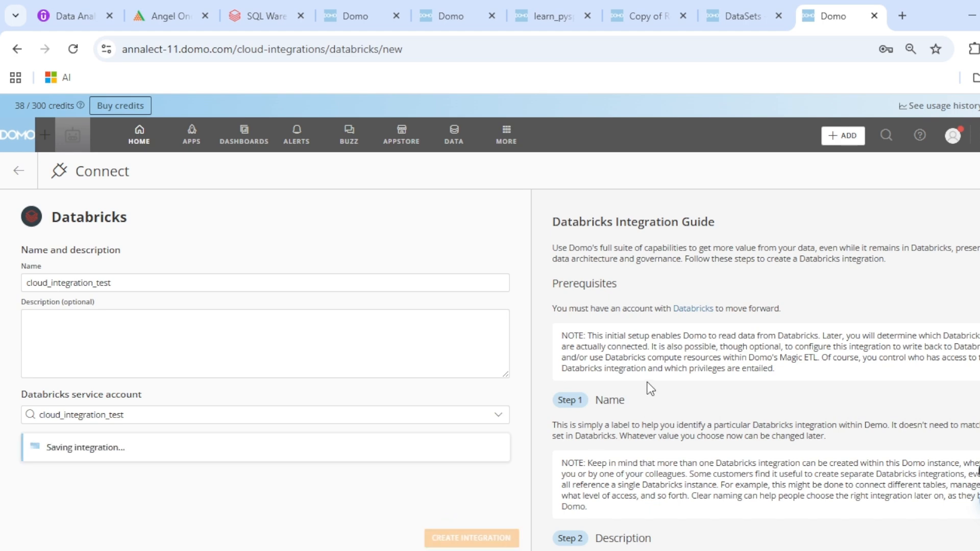
scroll(646, 378, "down", 5)
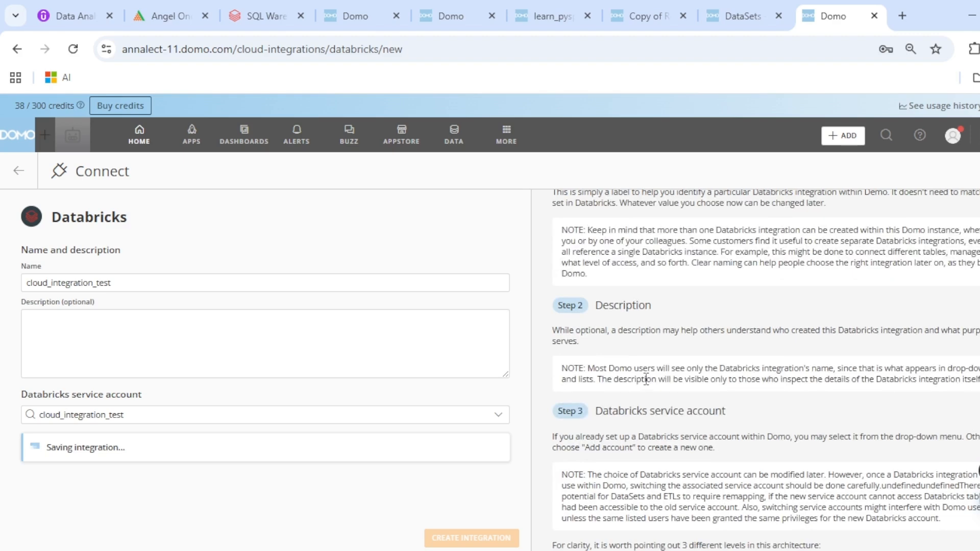
scroll(646, 379, "down", 10)
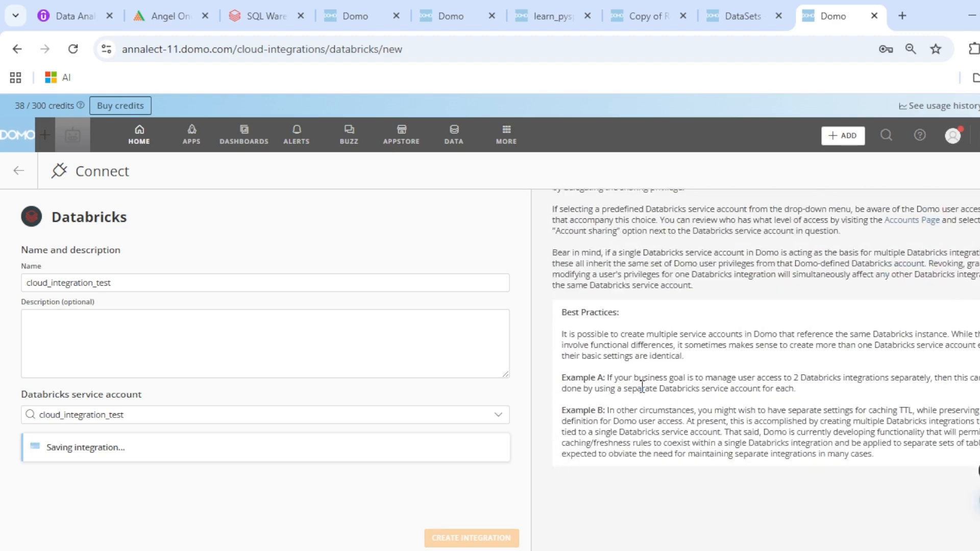
scroll(642, 386, "down", 2)
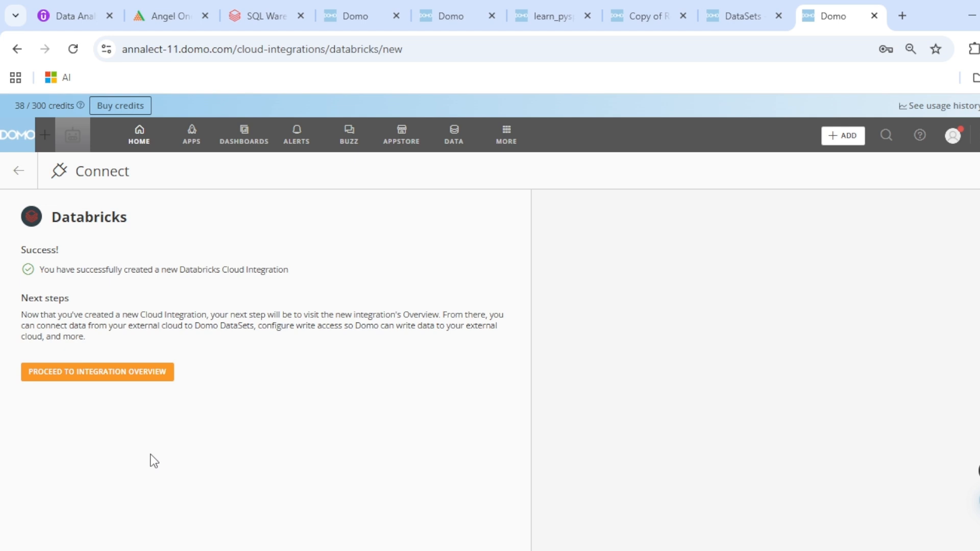
left_click(84, 372)
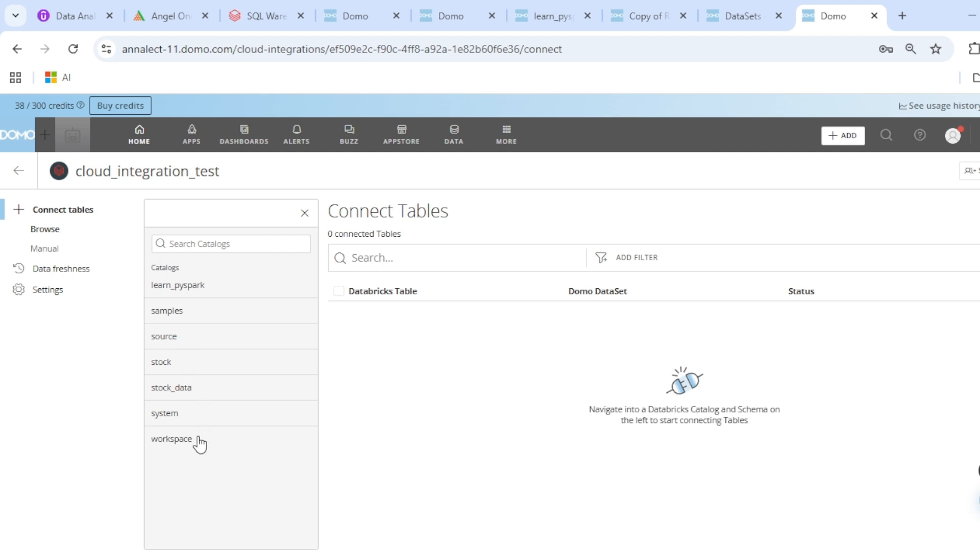
Review the Databricks catalogs, learn_pyspark through workspace, then return to the Domo integration
left_click(270, 11)
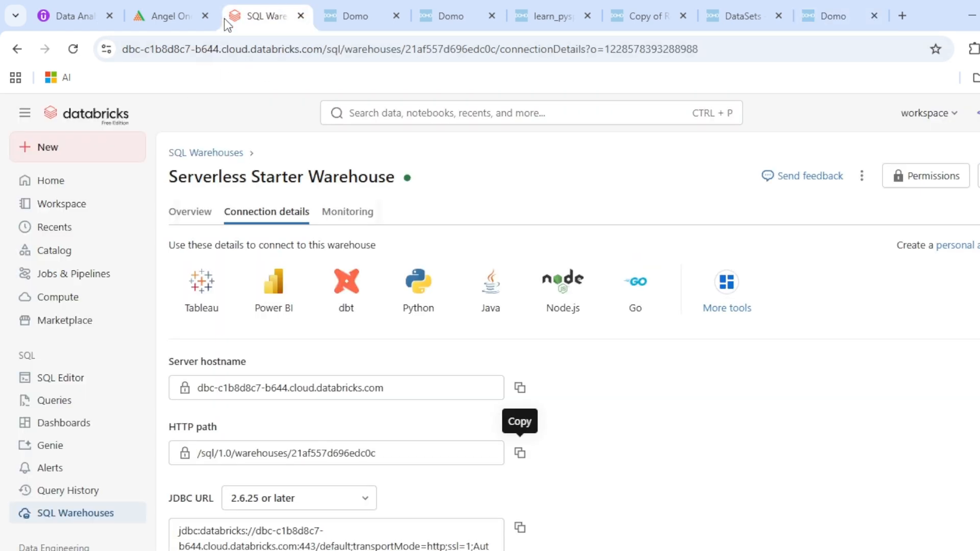
left_click(52, 257)
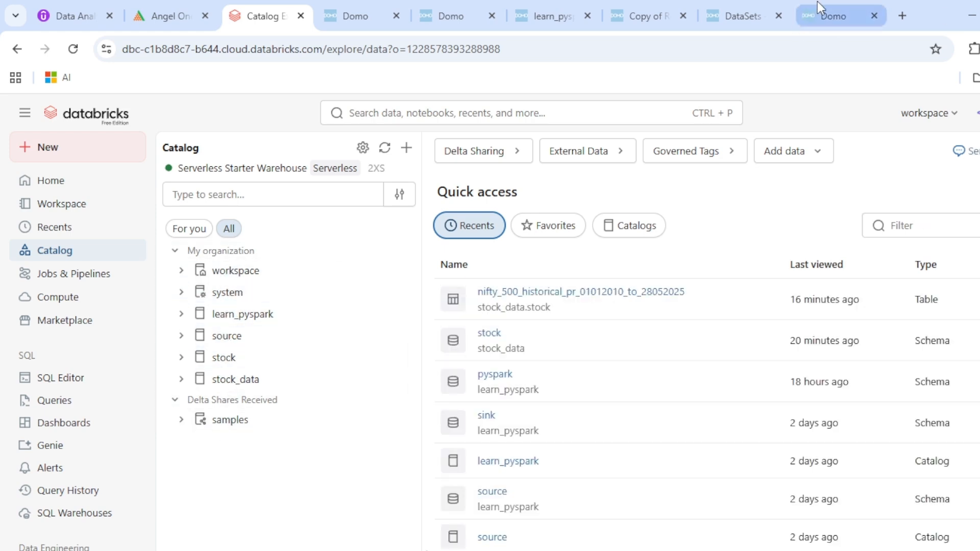
left_click(852, 3)
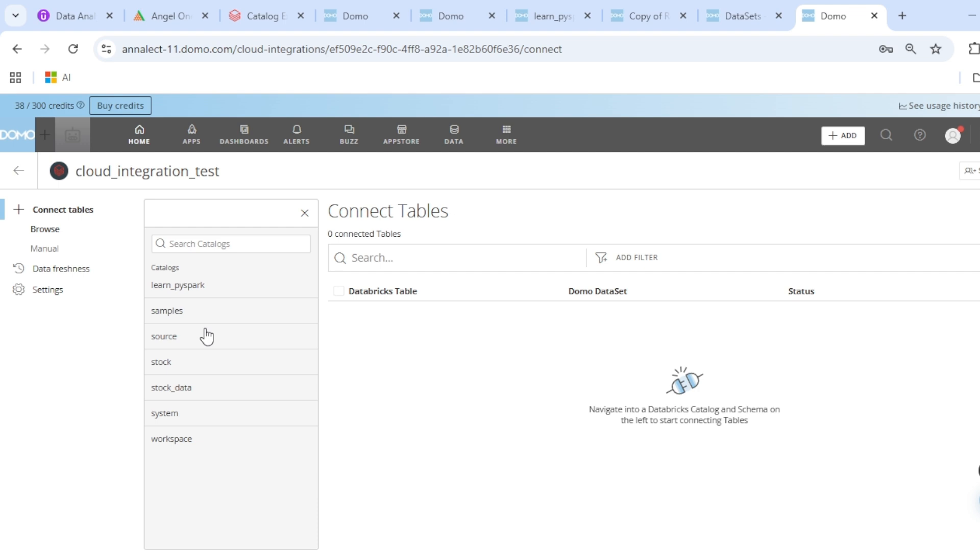
Open learn_pyspark's source schema and tick the stg_customer table for connection
left_click(176, 337)
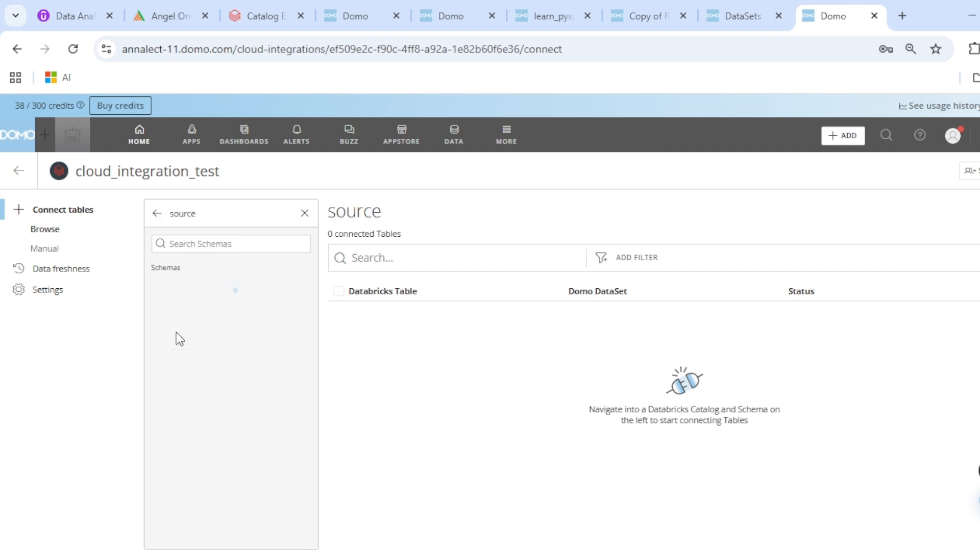
left_click(157, 213)
left_click(176, 285)
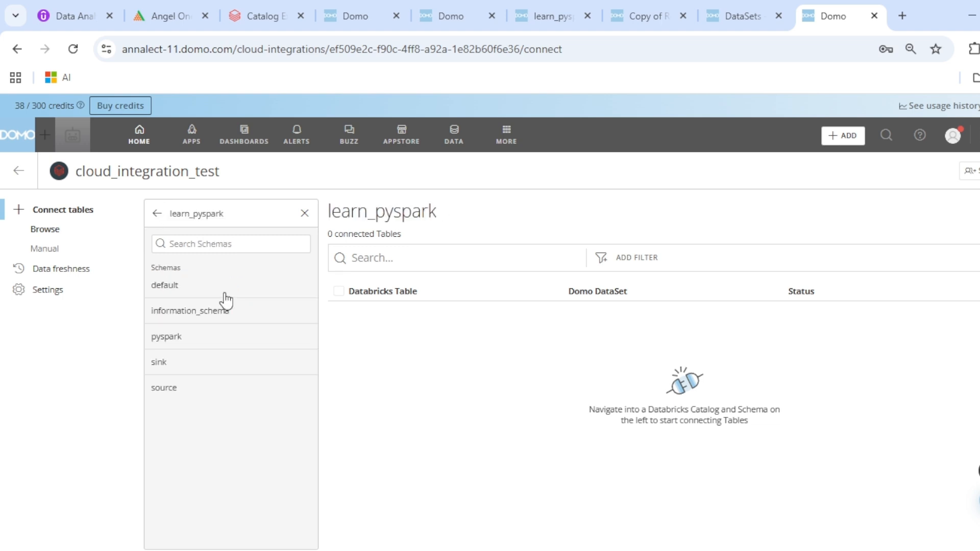
left_click(183, 395)
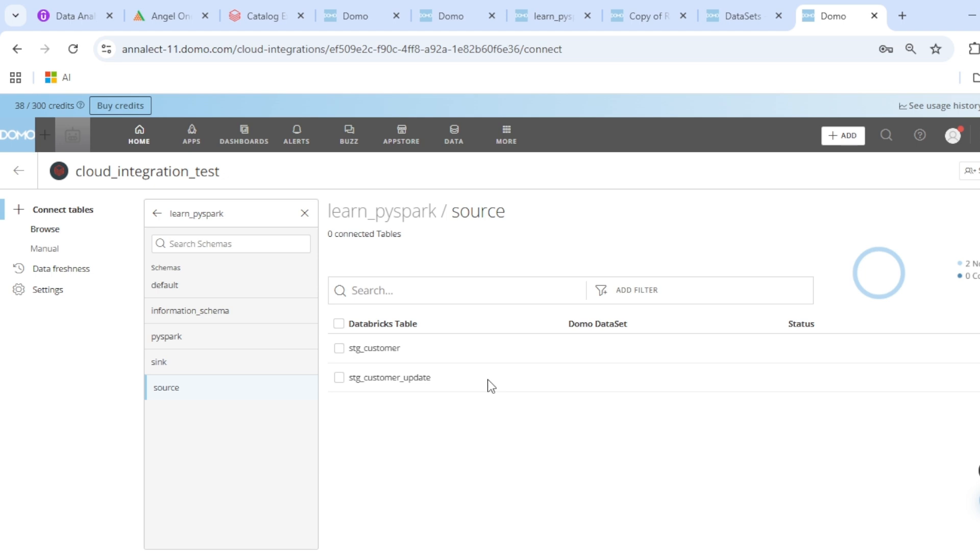
left_click(343, 350)
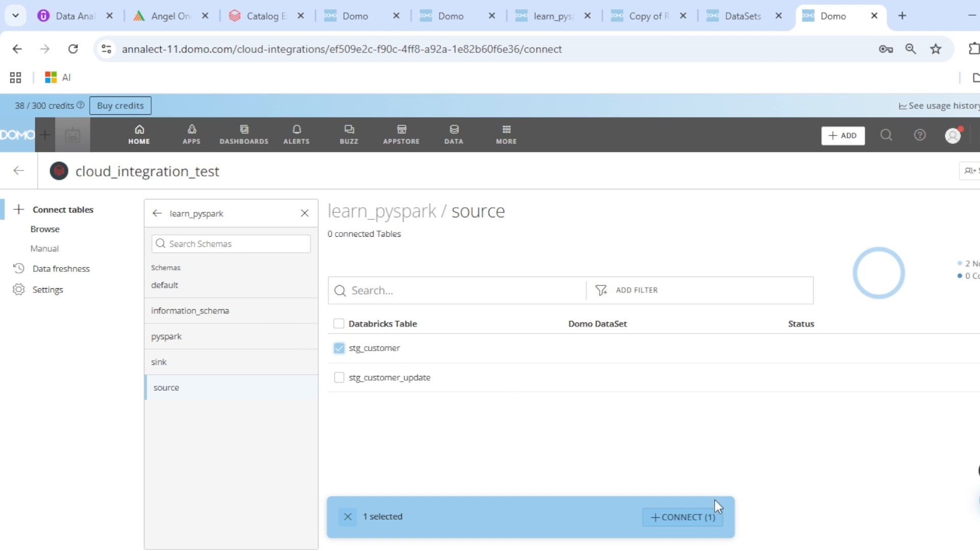
Connect stg_customer and open the new learn_pyspark.source.stg_customer DataSet with 5 columns and 4 rows
left_click(693, 518)
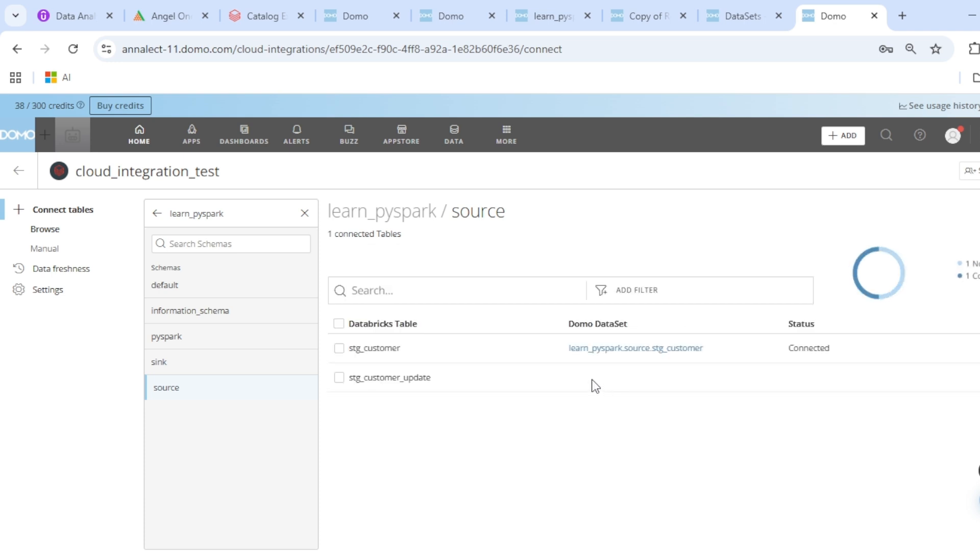
left_click(632, 348)
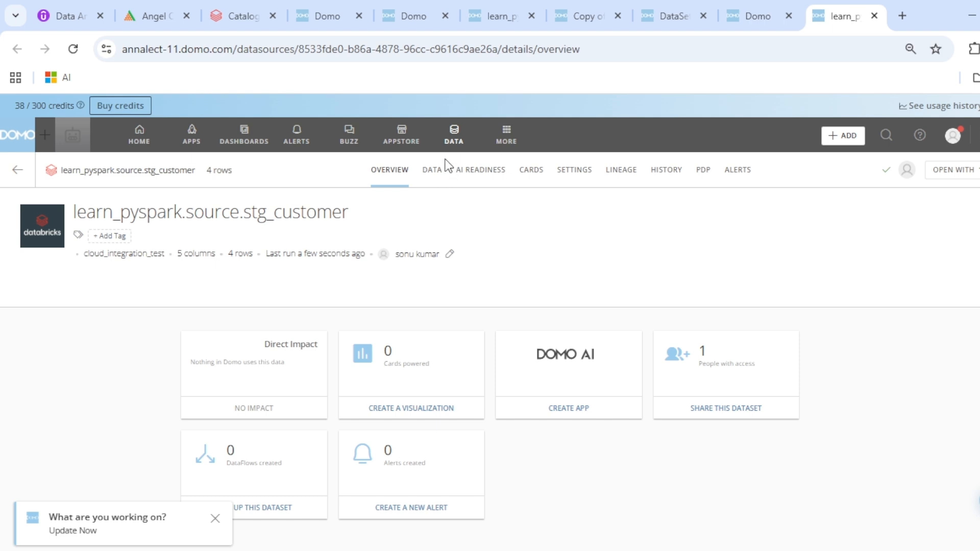
Preview the DataSet's 4 customer rows and show the options menu beside OPEN WITH
left_click(442, 173)
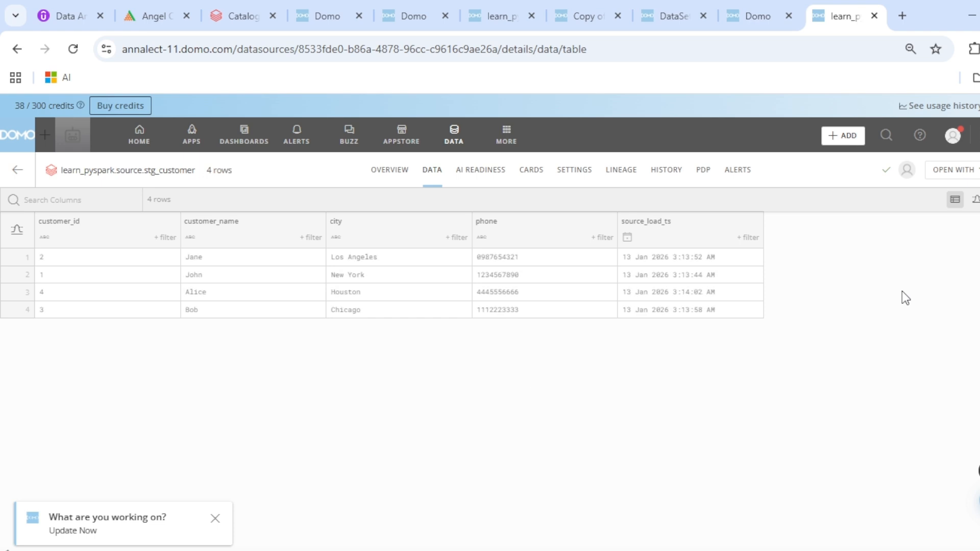
left_click(979, 170)
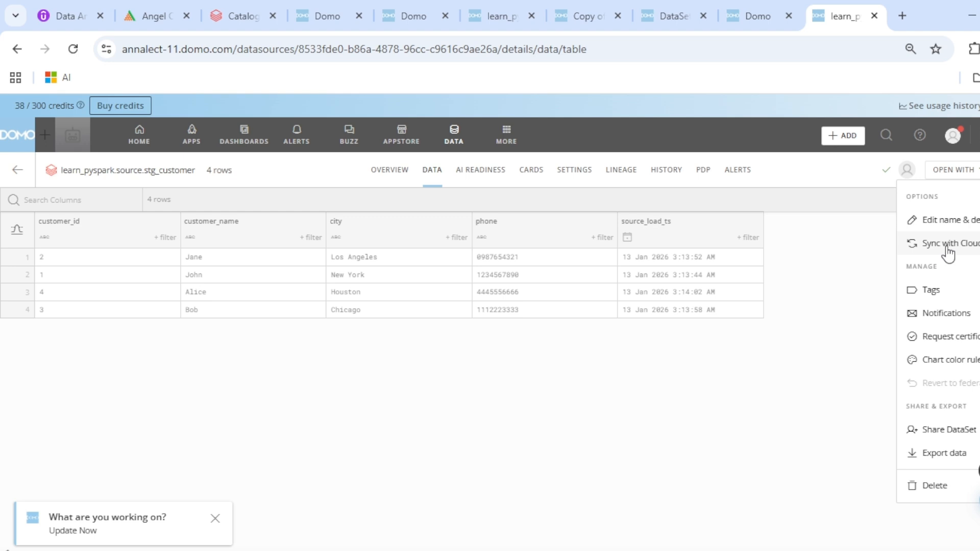
In the full DataSets list, clear the 'reta' search and open databricks_stock_example
left_click(596, 8)
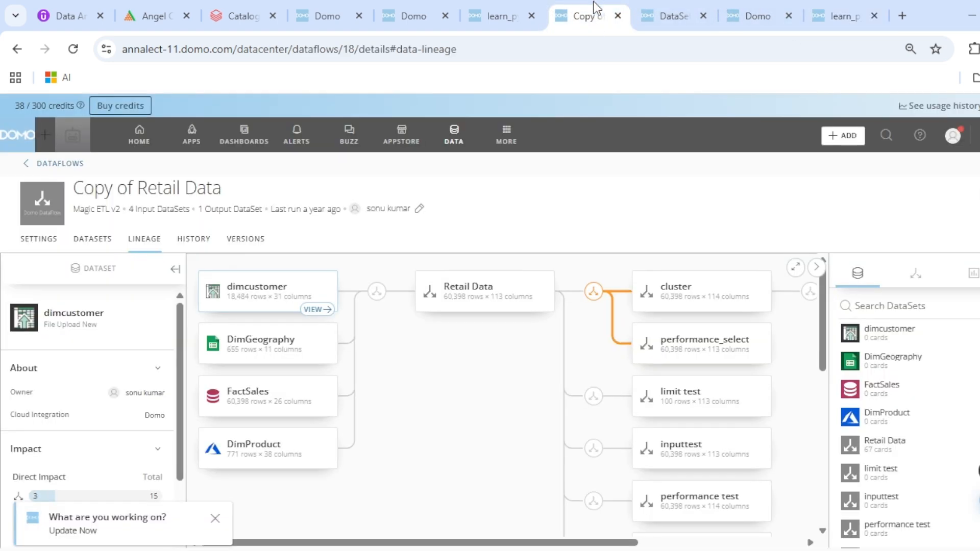
left_click(454, 136)
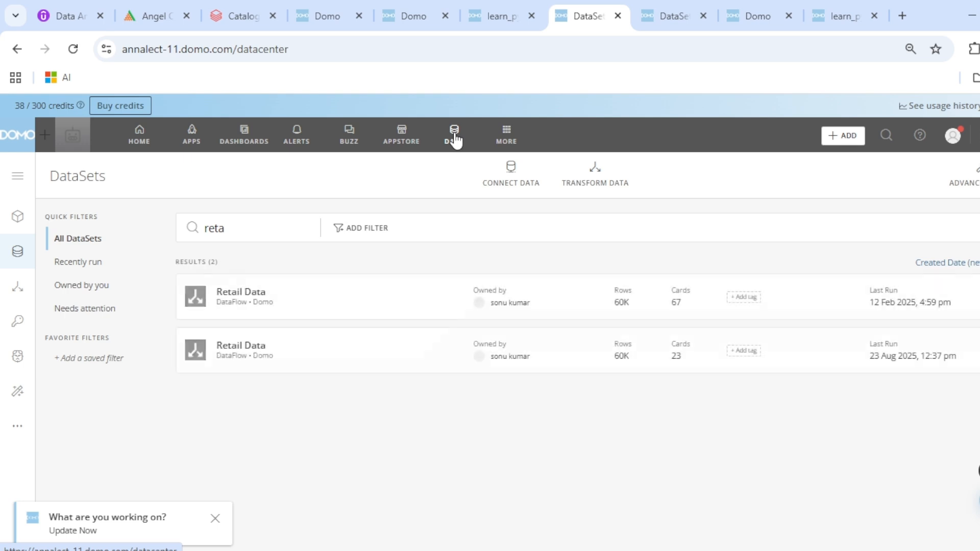
left_click(219, 227)
double_click(219, 228)
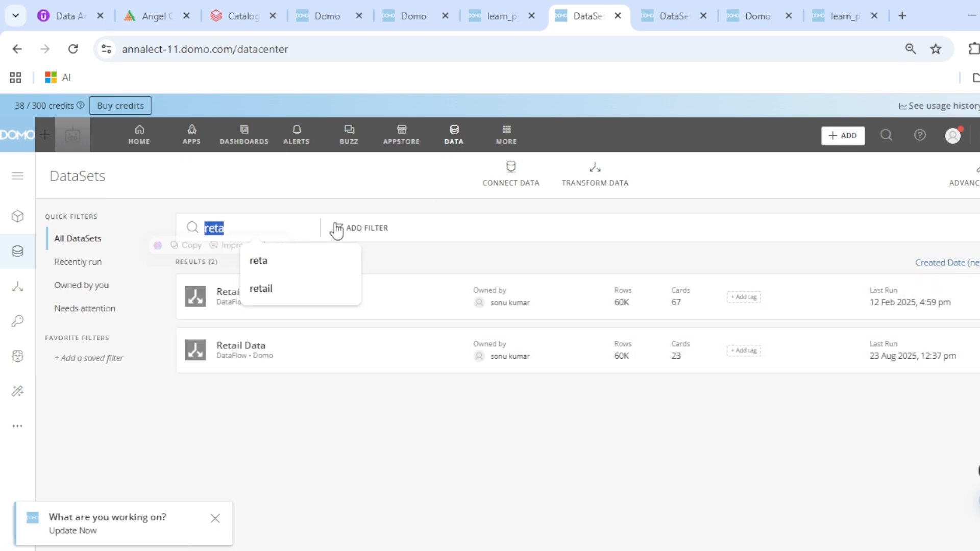
key("BackSpace")
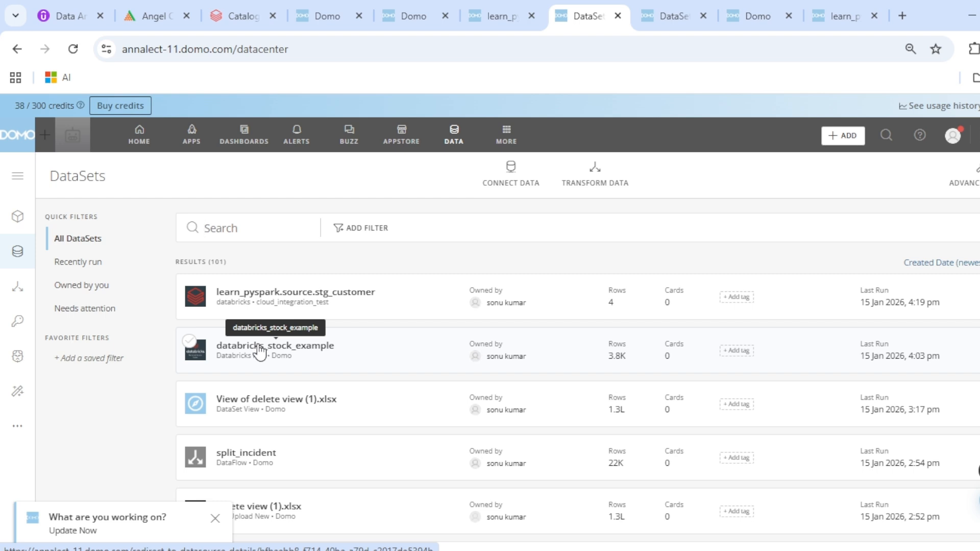
left_click(260, 349)
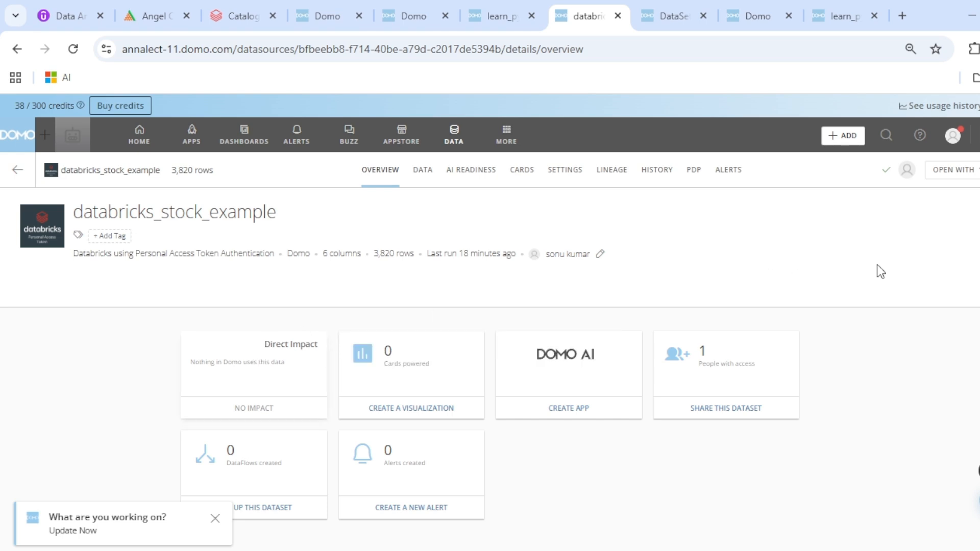
Show databricks_stock_example's options menu with Run Now
left_click(976, 169)
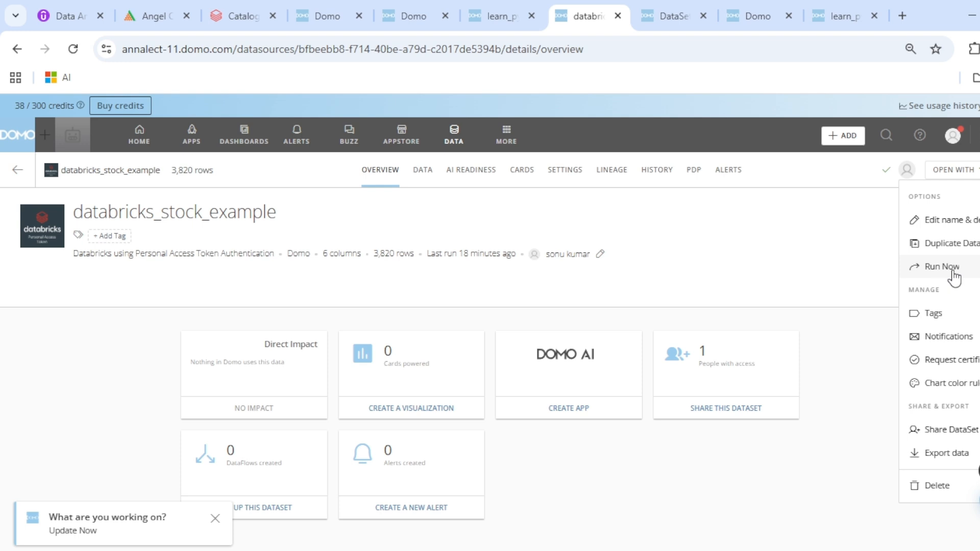
Return to the learn_pyspark.source.stg_customer DataSet's 4-row data table
left_click(838, 3)
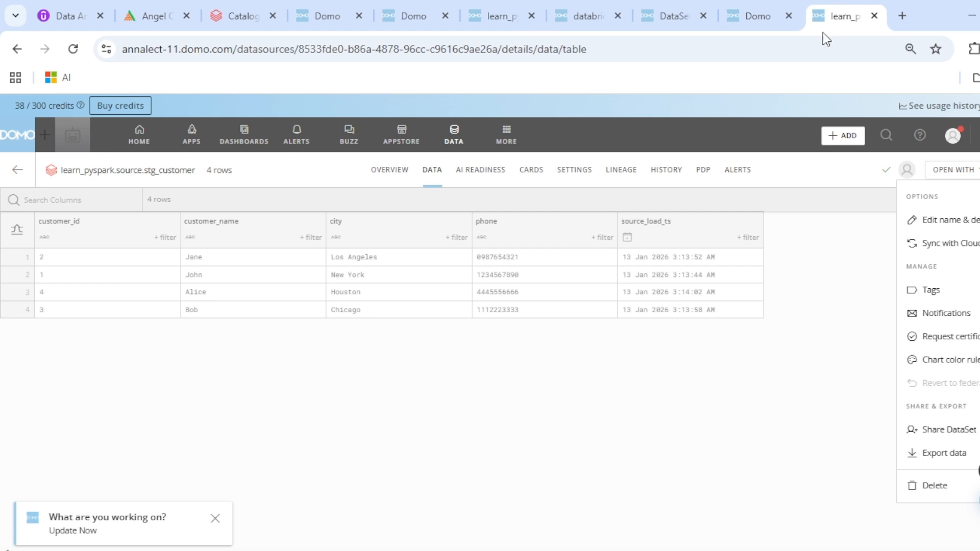